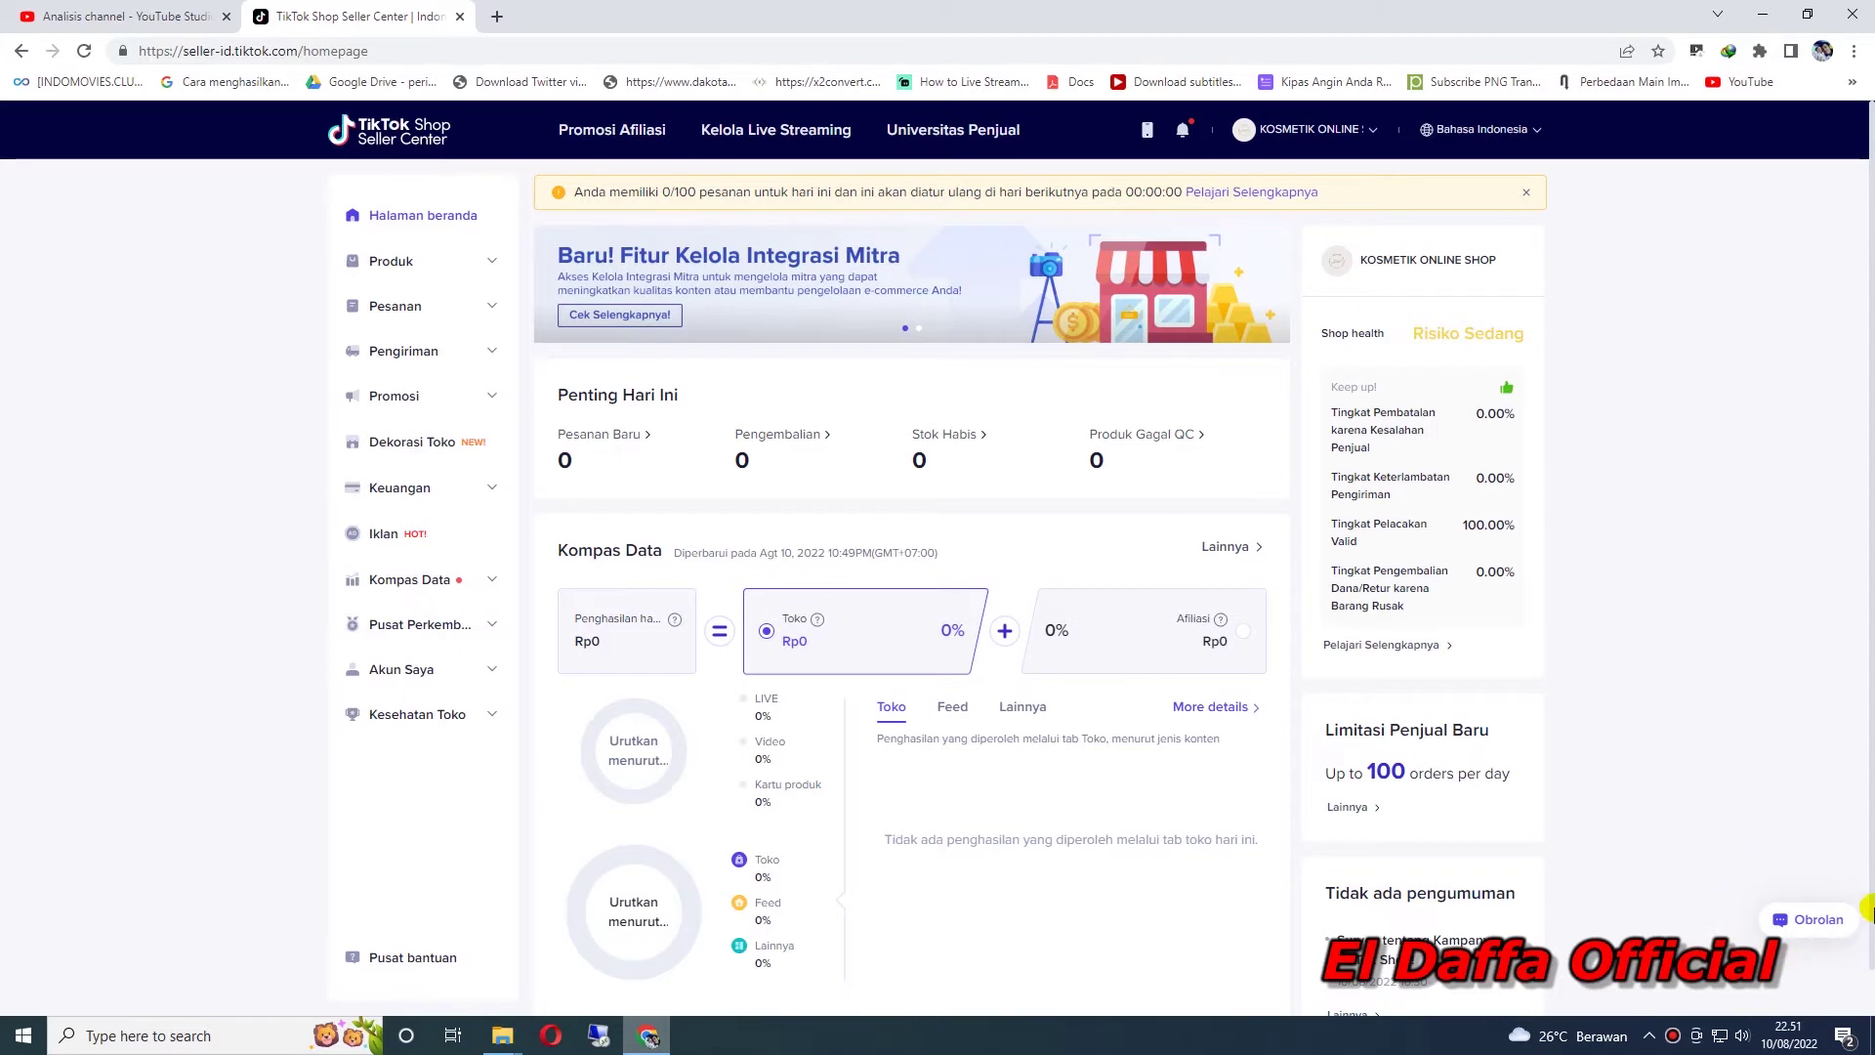
Open the shop's customer chat page and dismiss the translation prompt.
click(1814, 920)
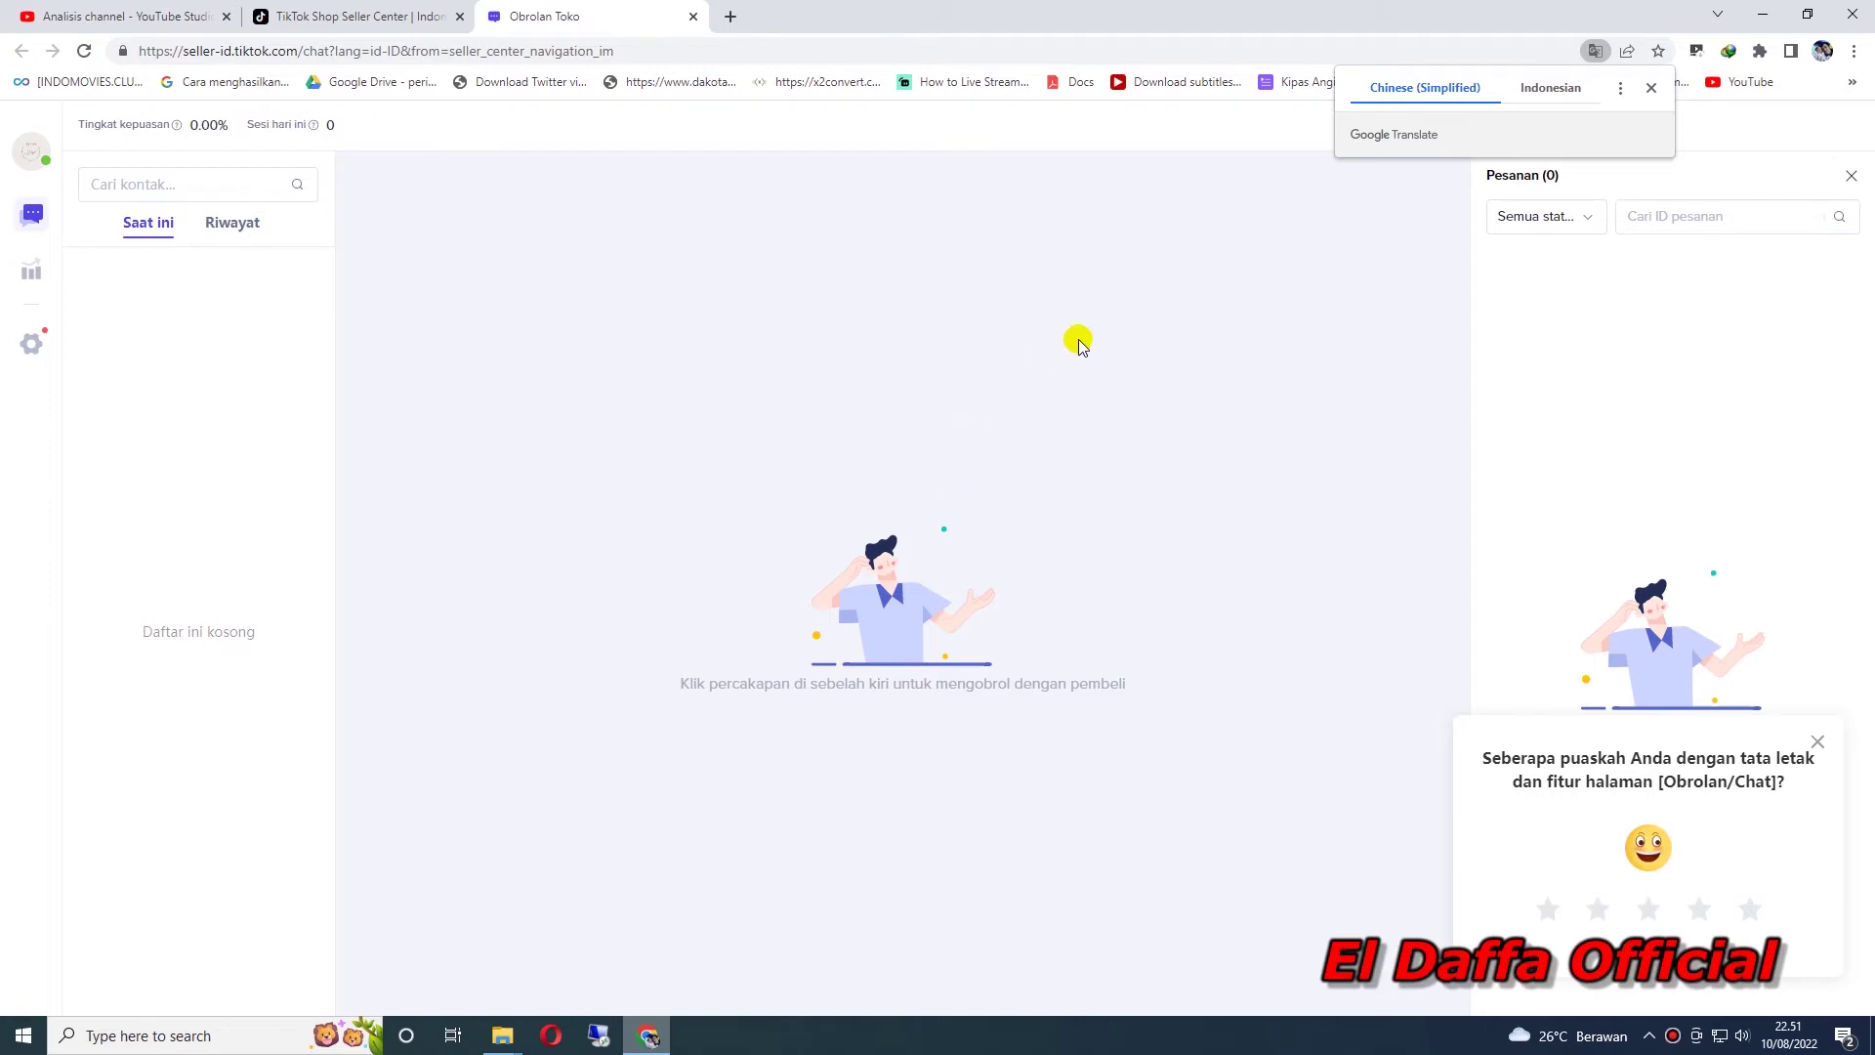
click(1650, 92)
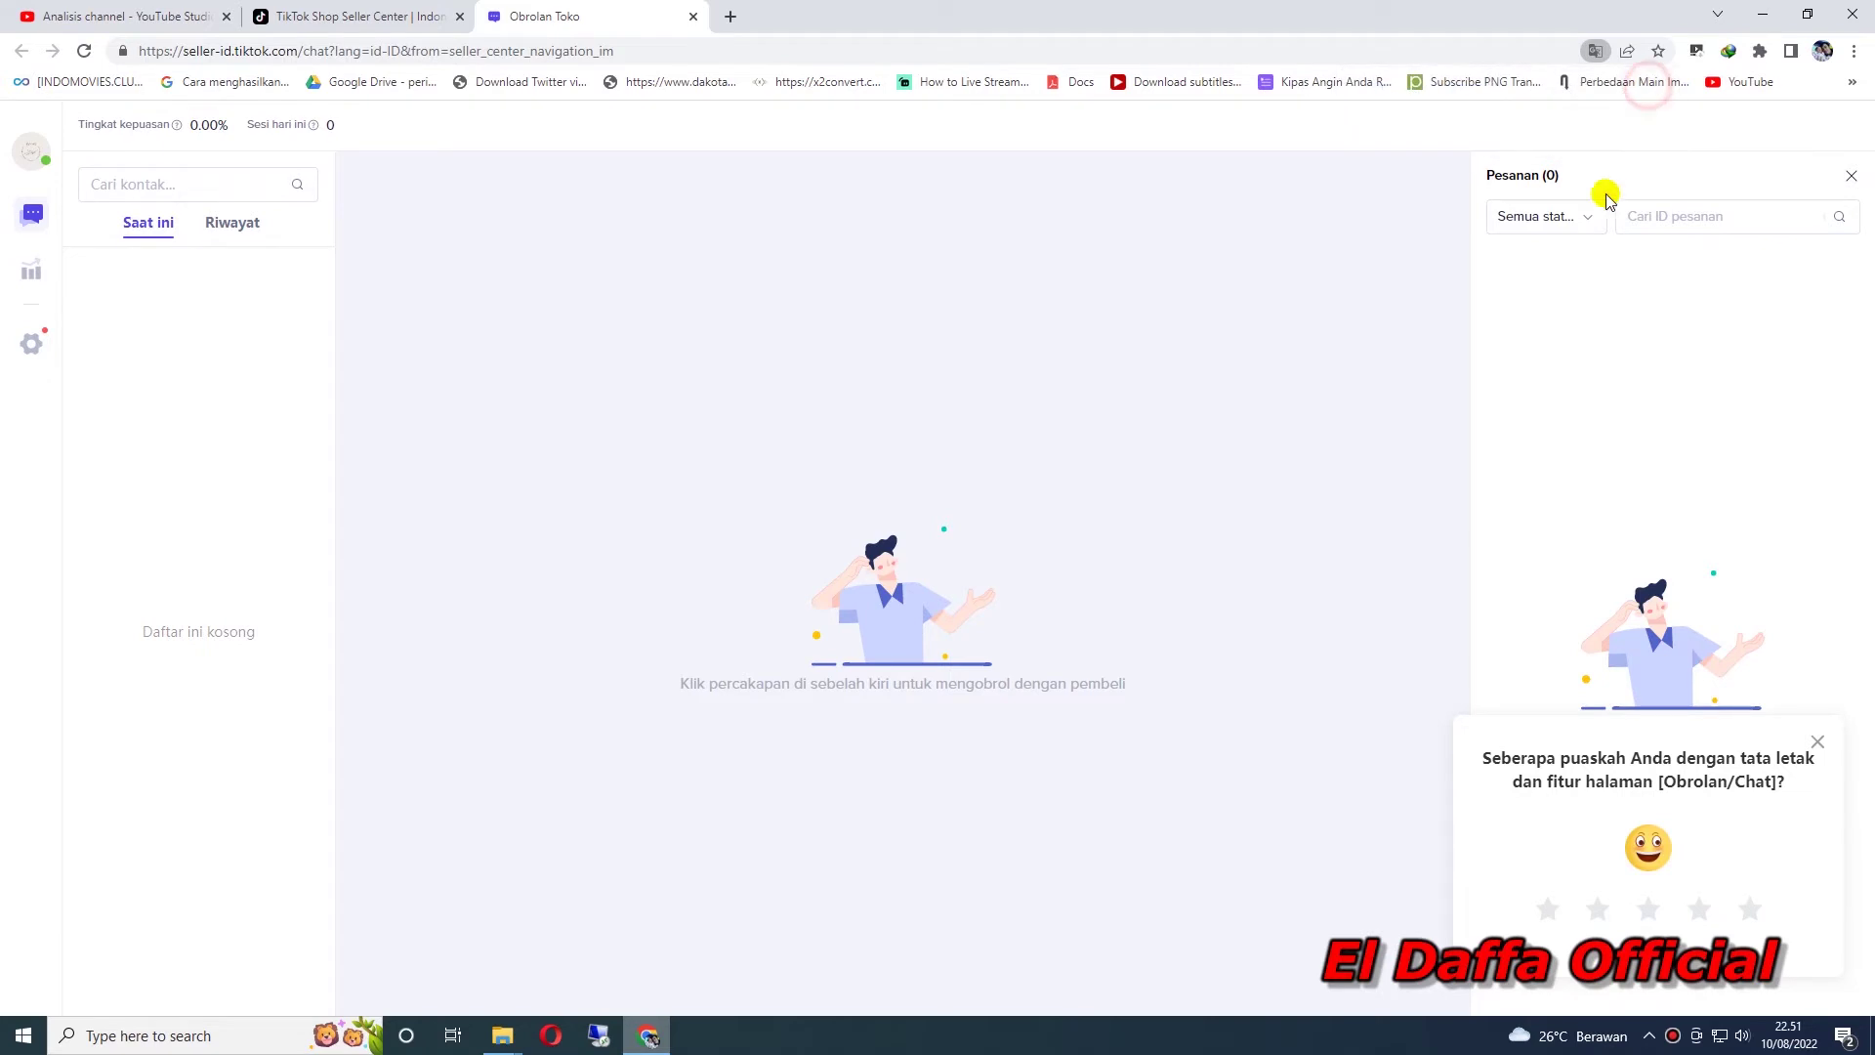
Submit the chat page survey with five stars, the reason about easily finding answers or help, and the comment "ok".
click(1752, 909)
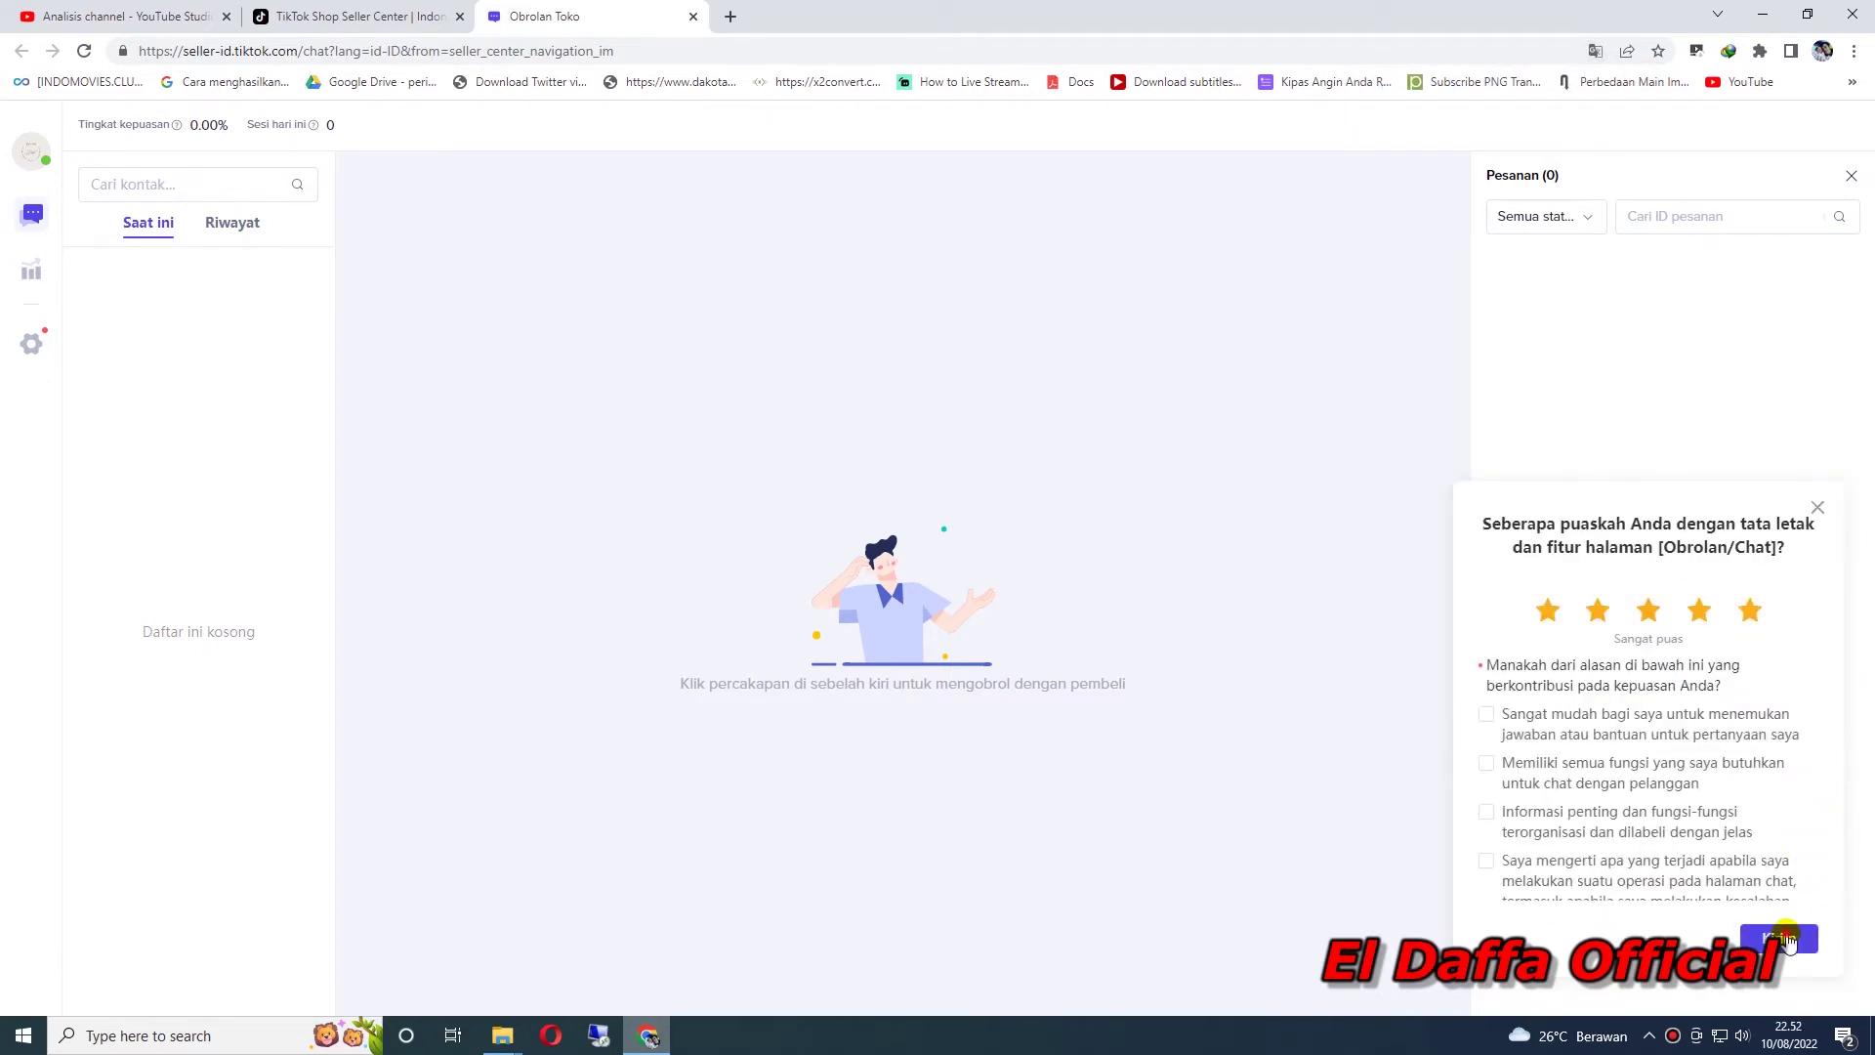
click(1778, 937)
click(1486, 619)
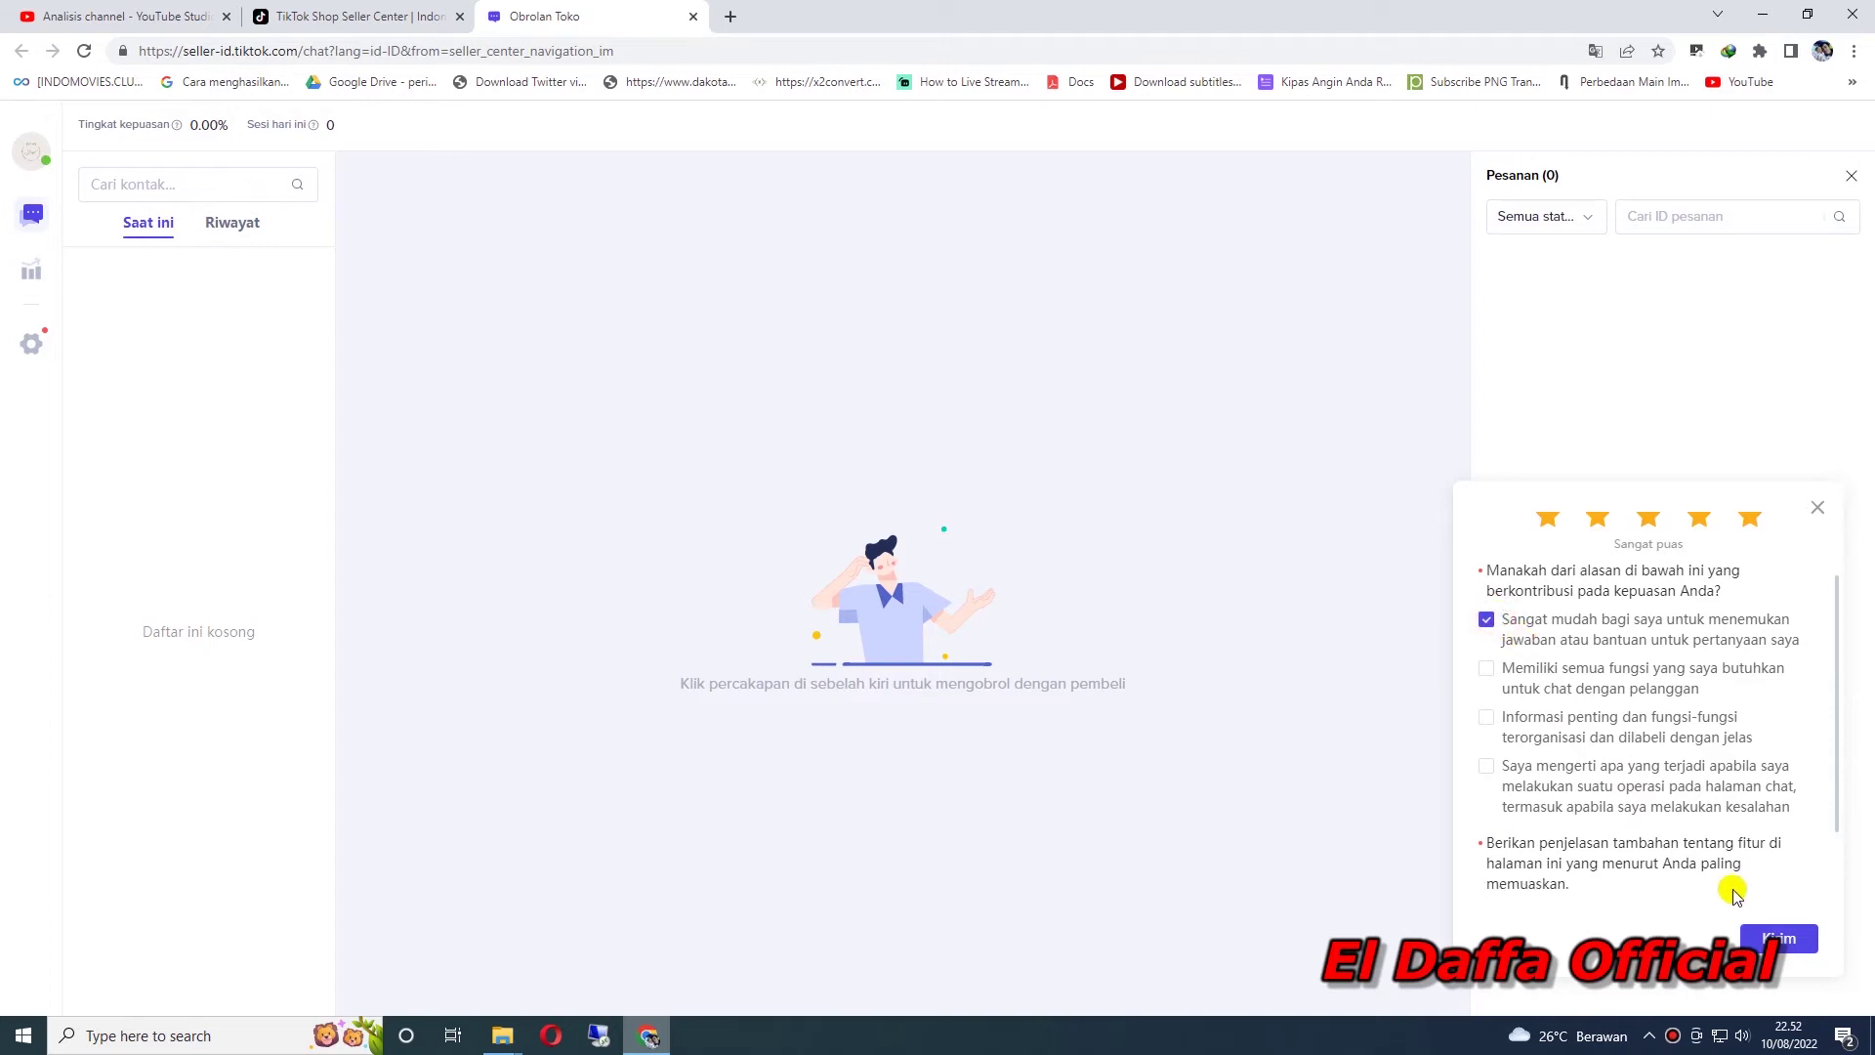
click(1769, 938)
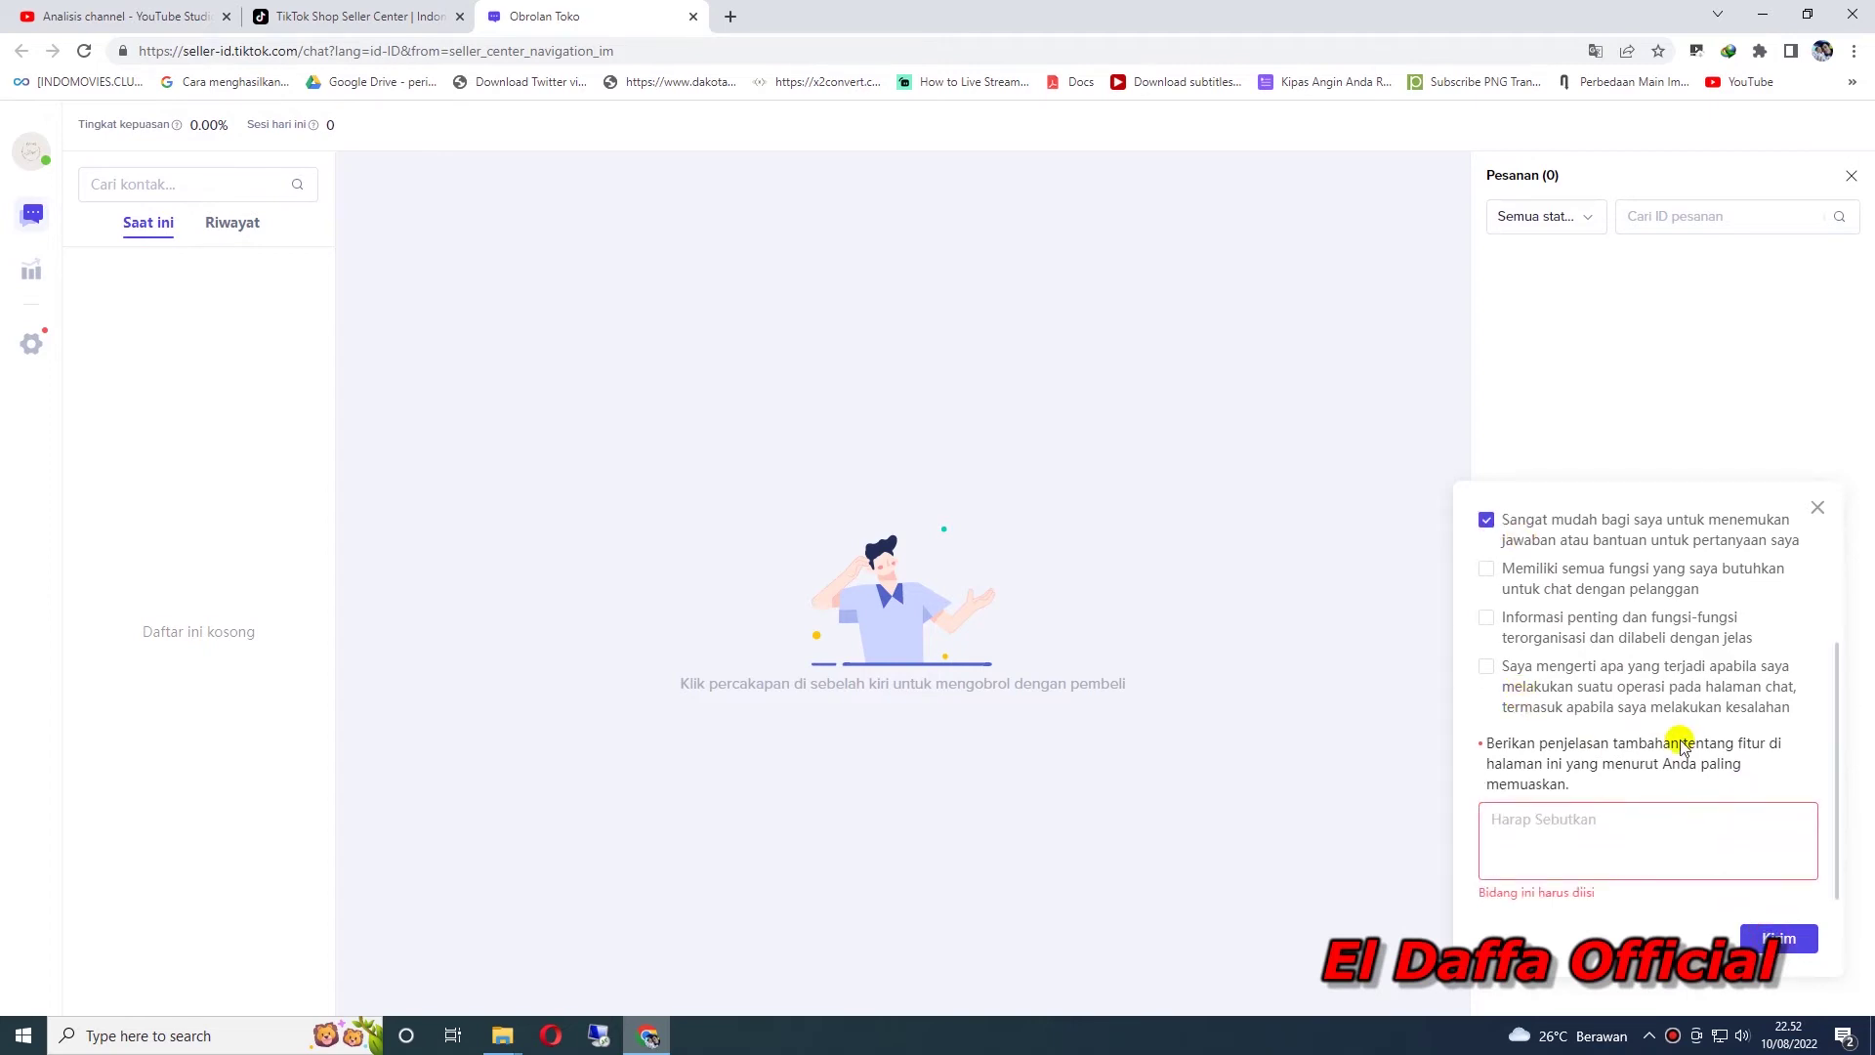
click(1647, 821)
text(ok)
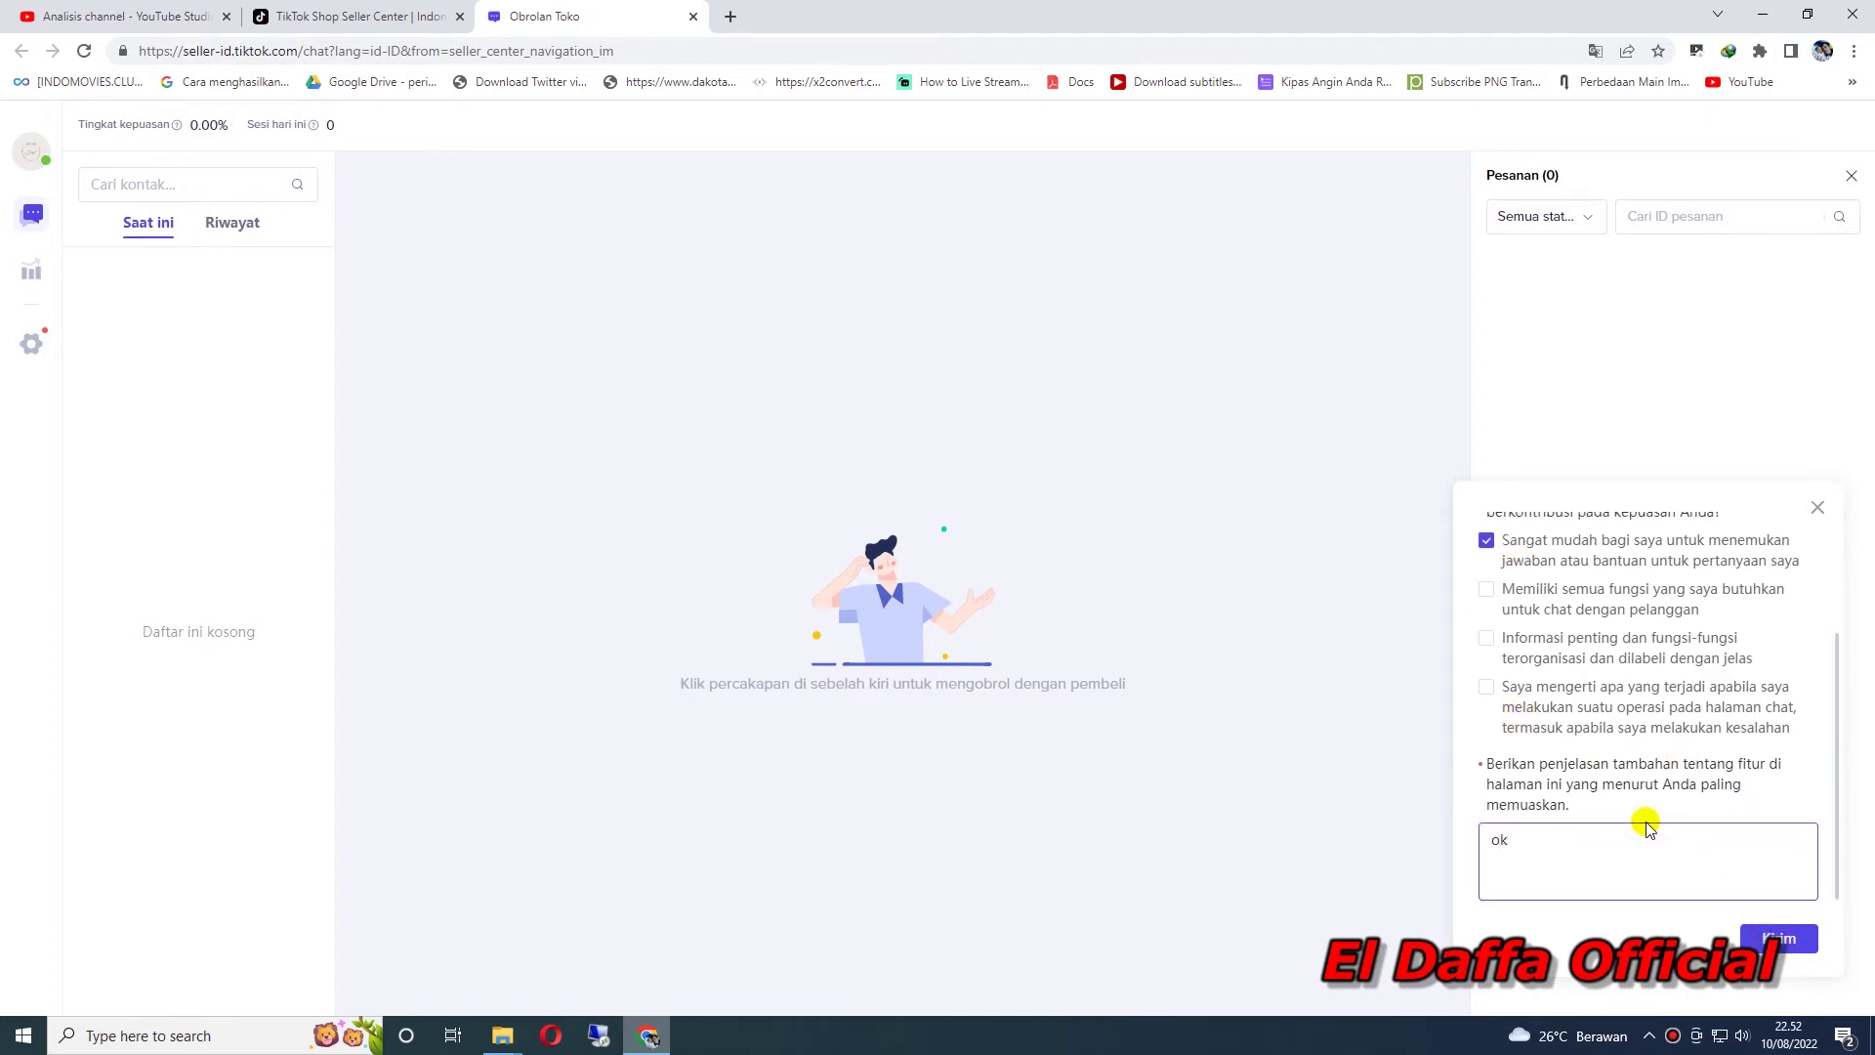
click(1786, 943)
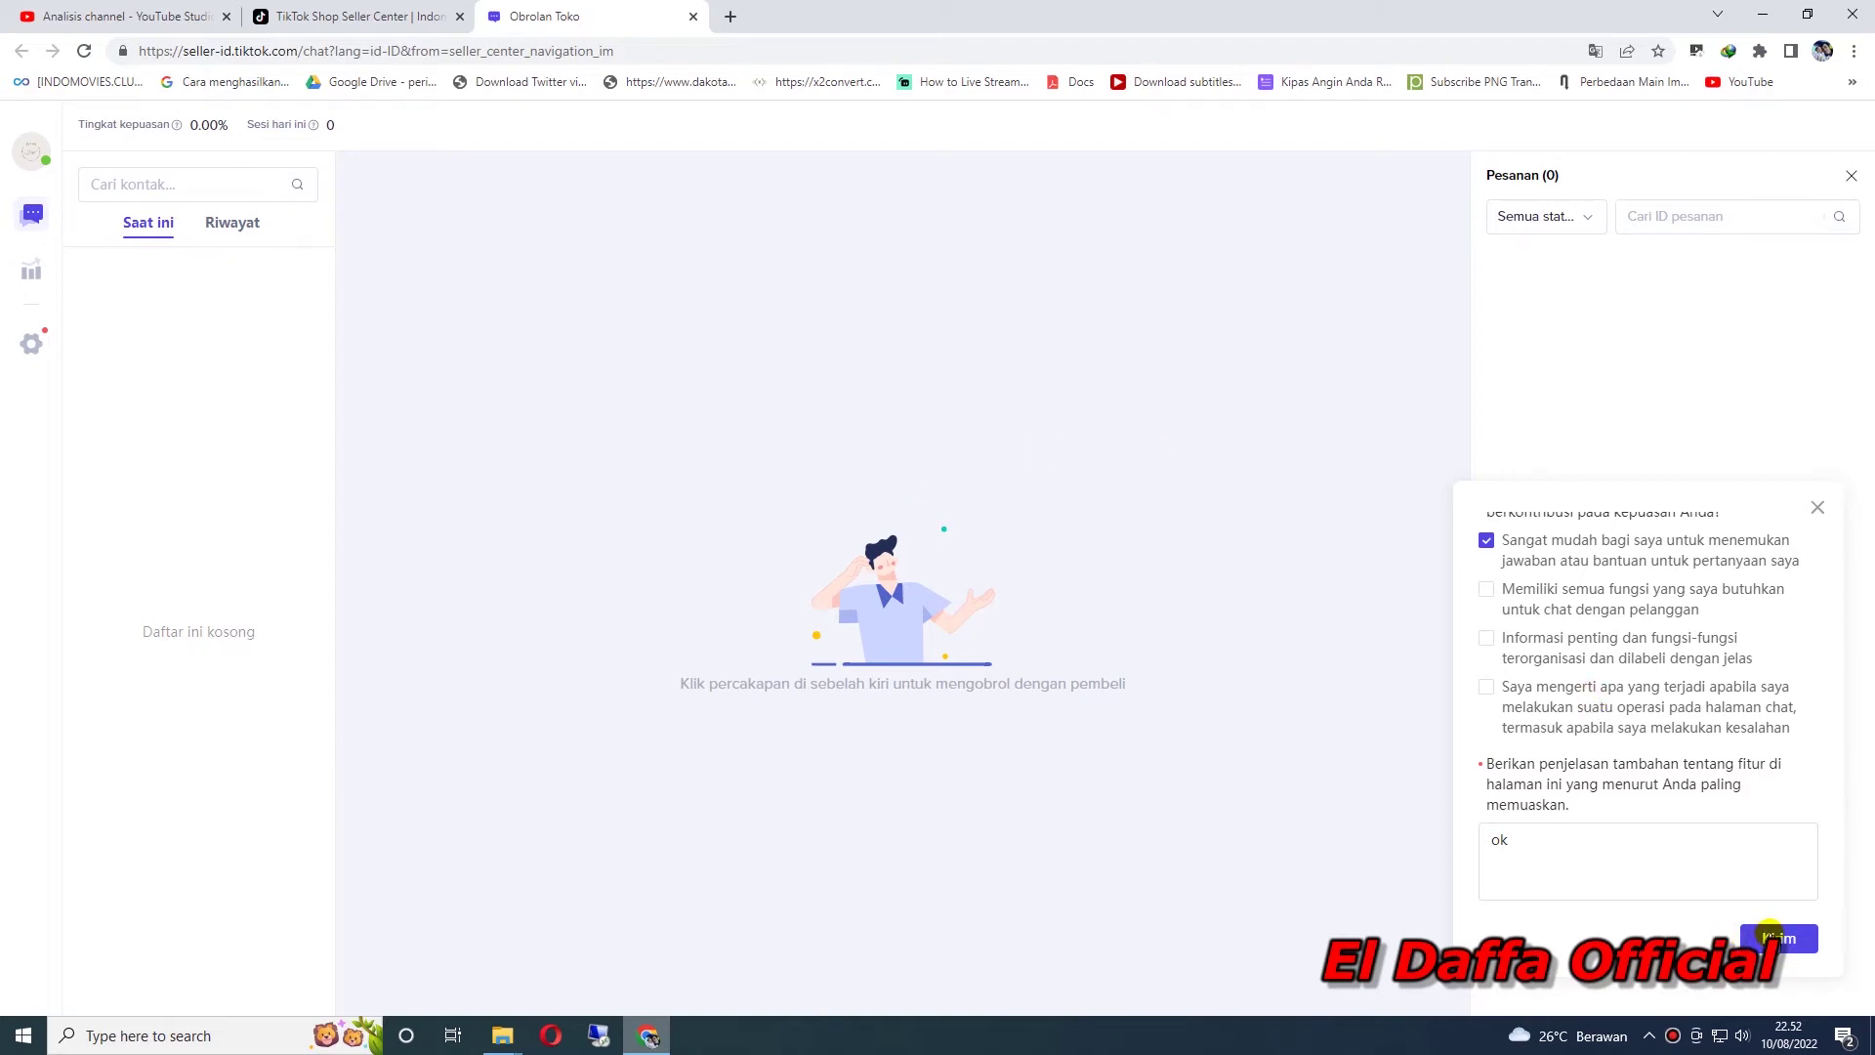
click(1816, 507)
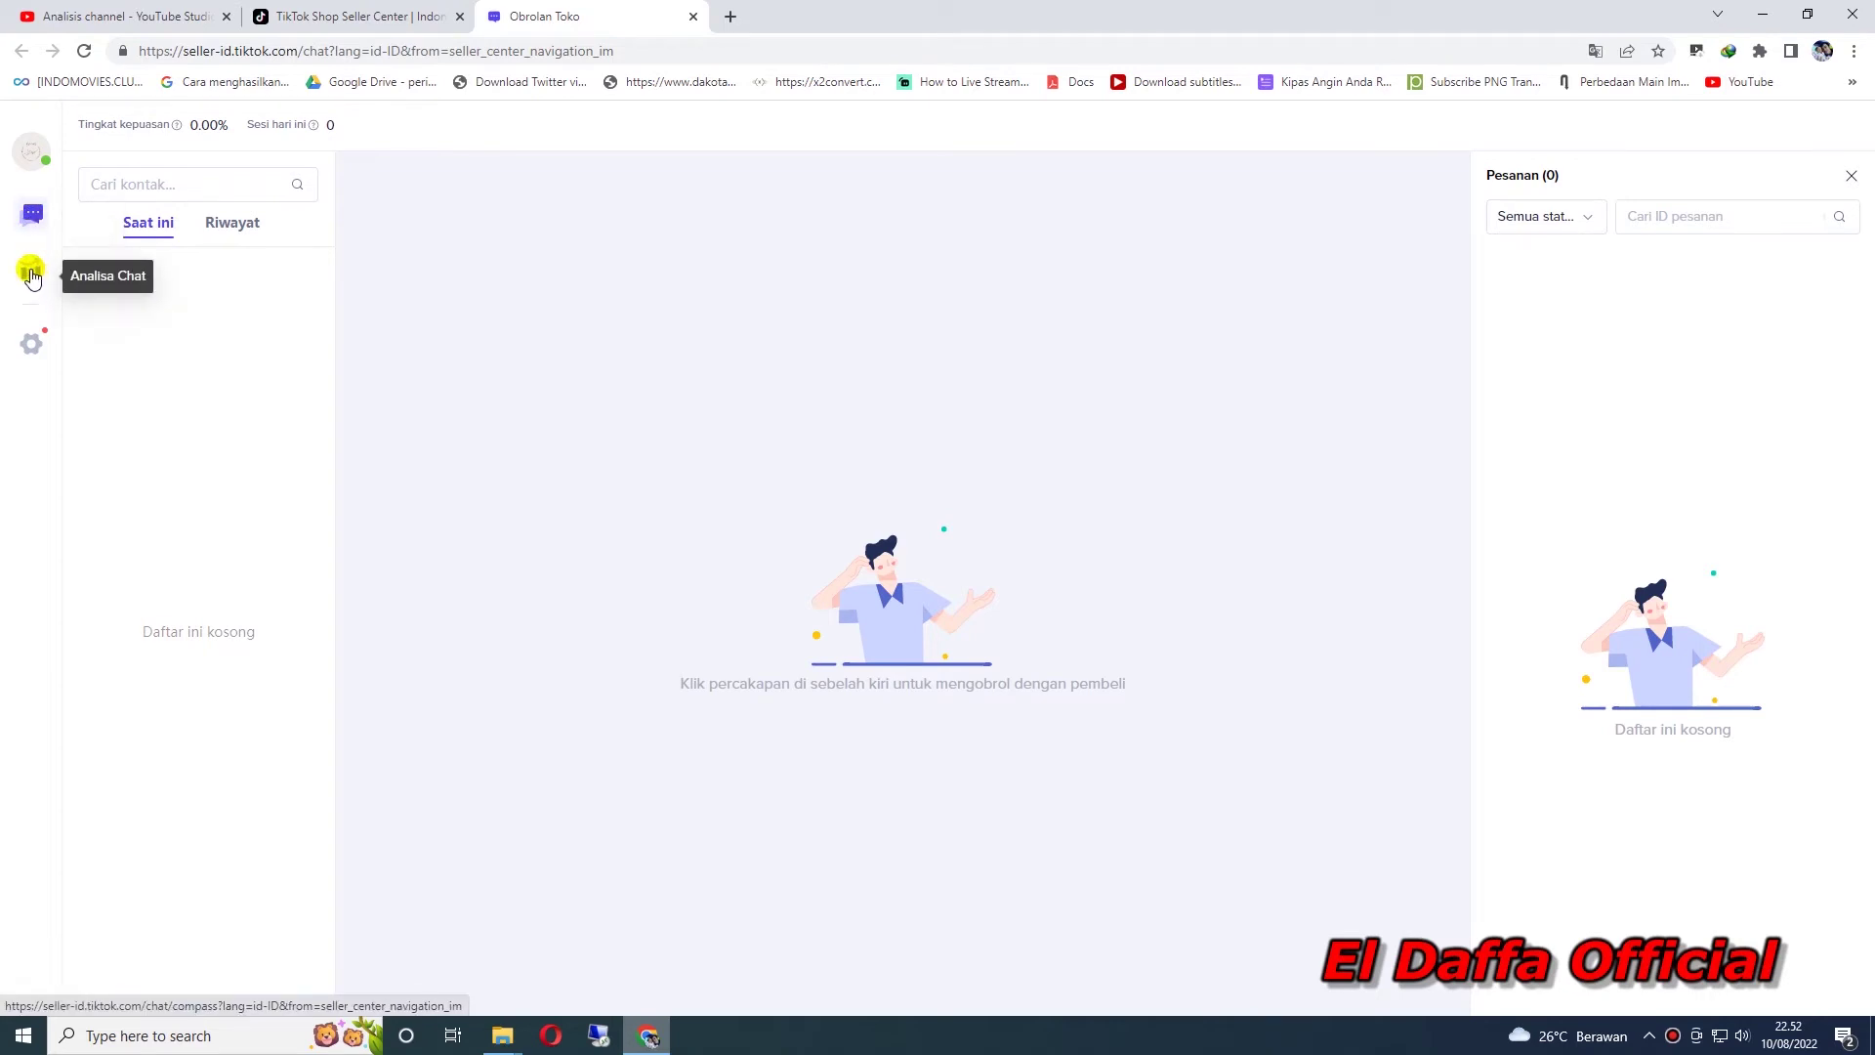
Open the chat greeting (Sambutan obrolan) section of the chat settings.
click(32, 344)
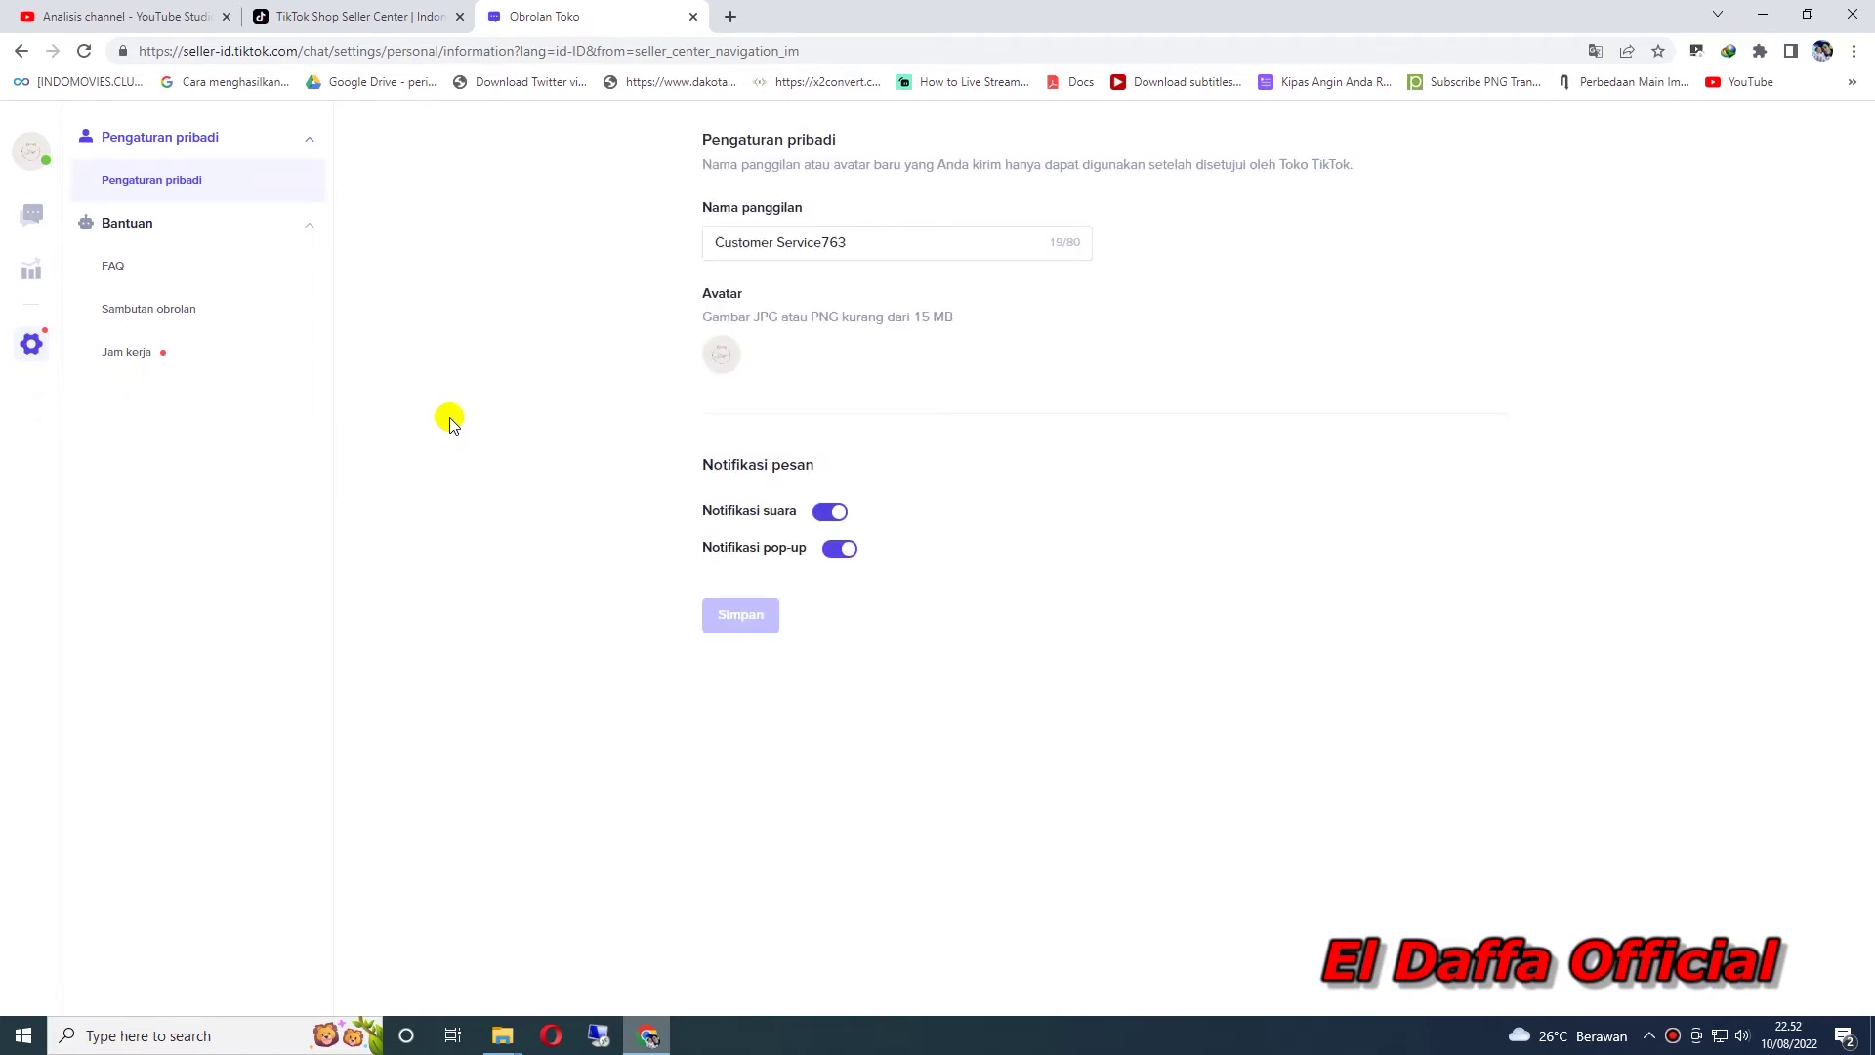
click(794, 243)
click(430, 216)
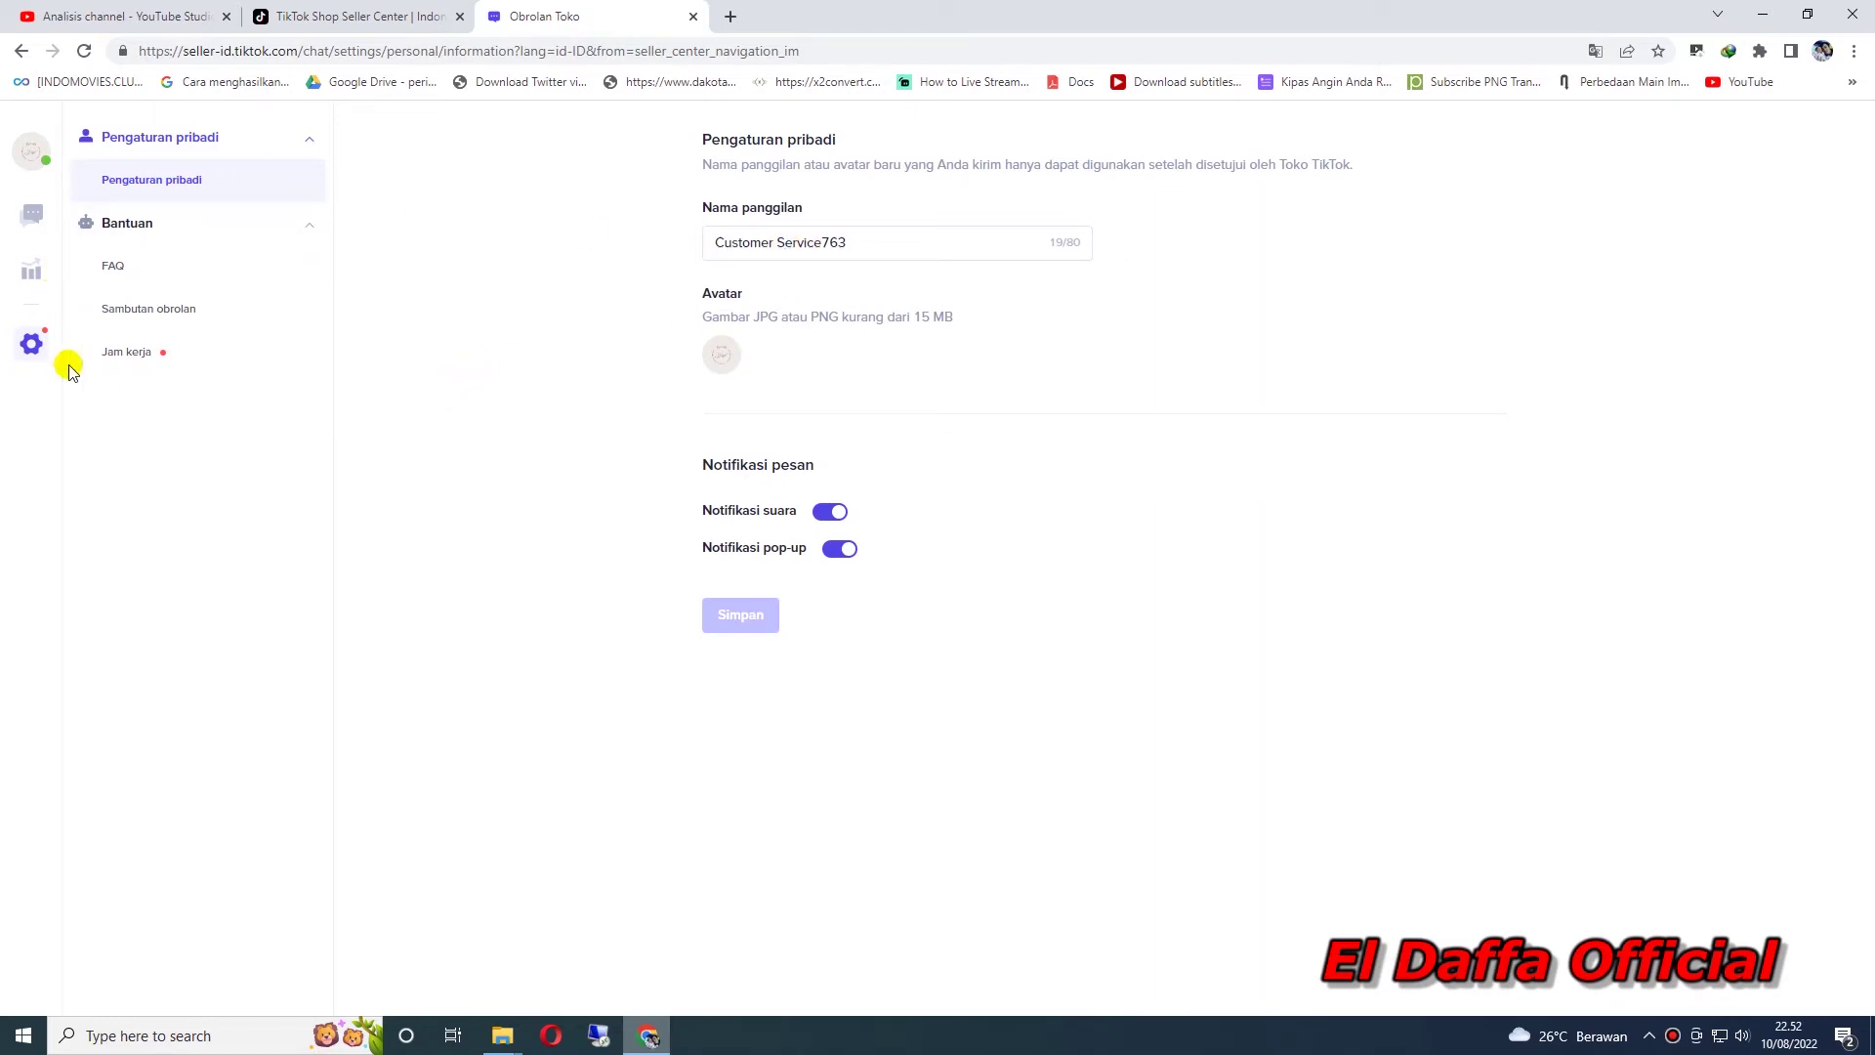
click(171, 310)
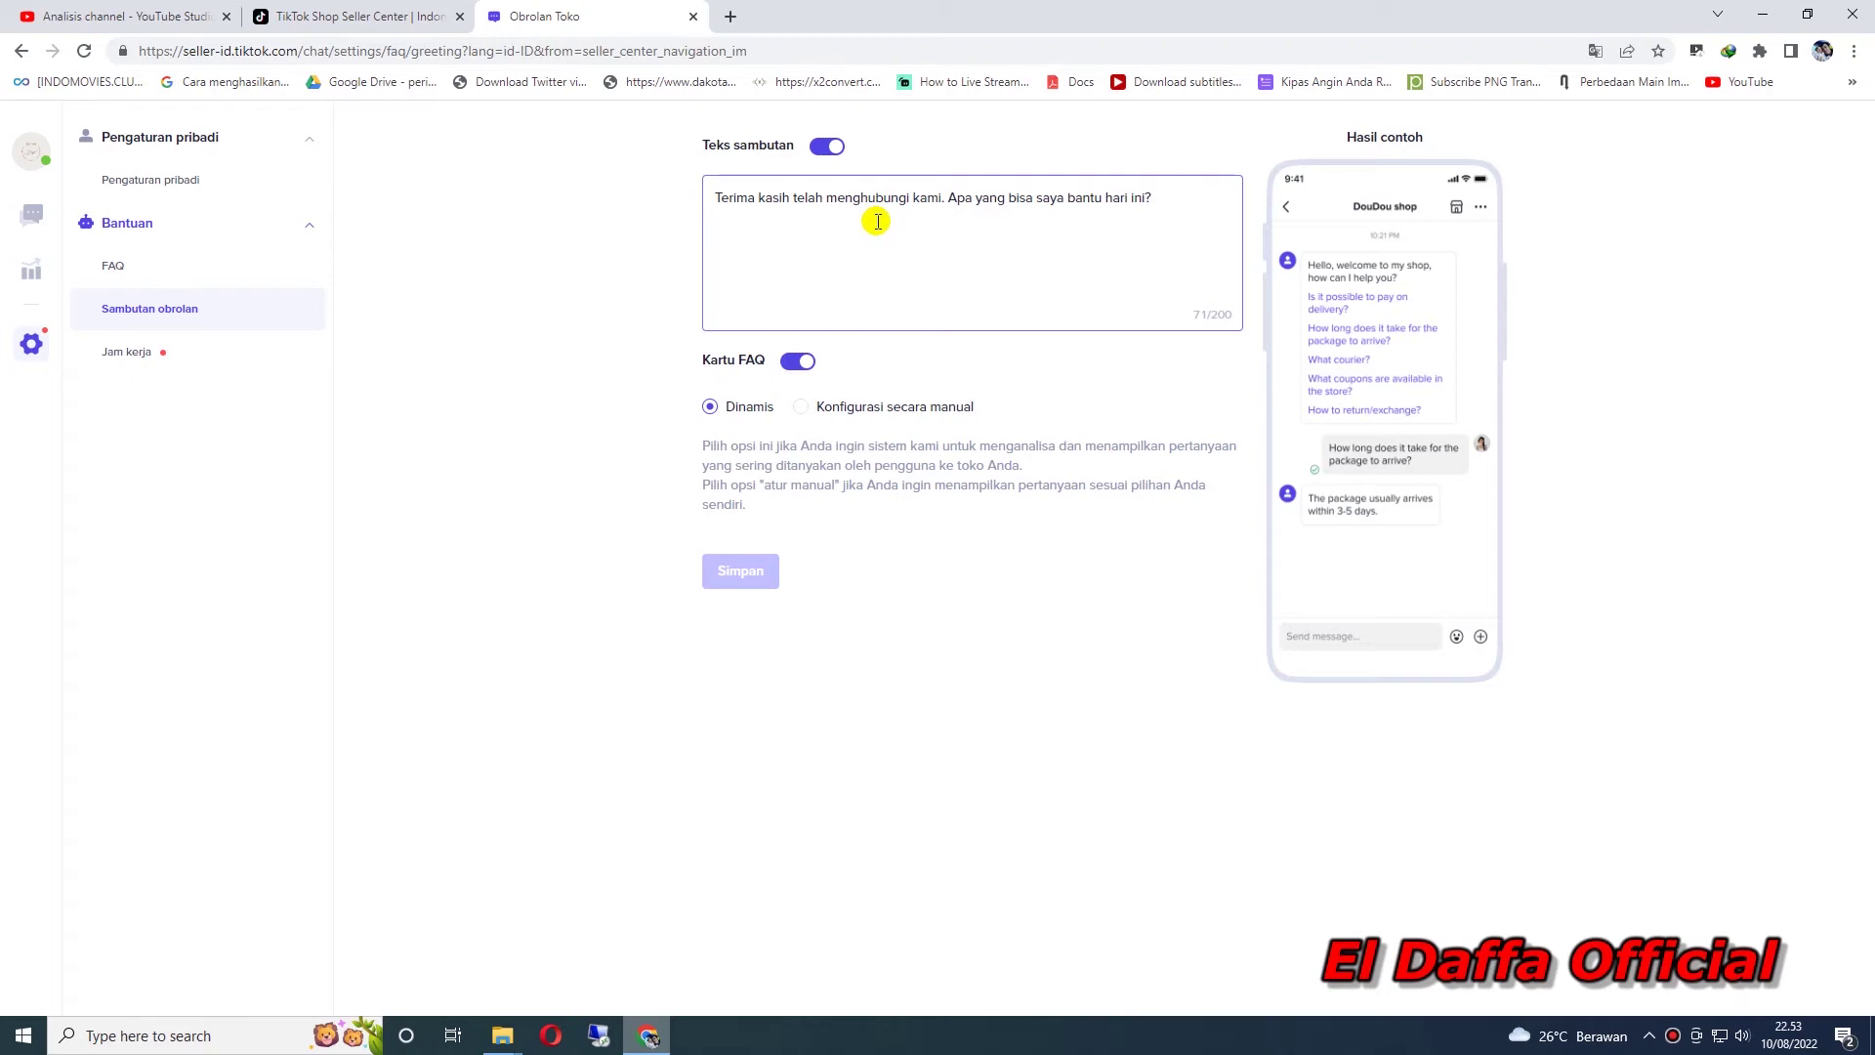
Replace the greeting's closing question with "Produk ready sesuai stok yang tertera".
drag(948, 198, 1174, 232)
key(BackSpace)
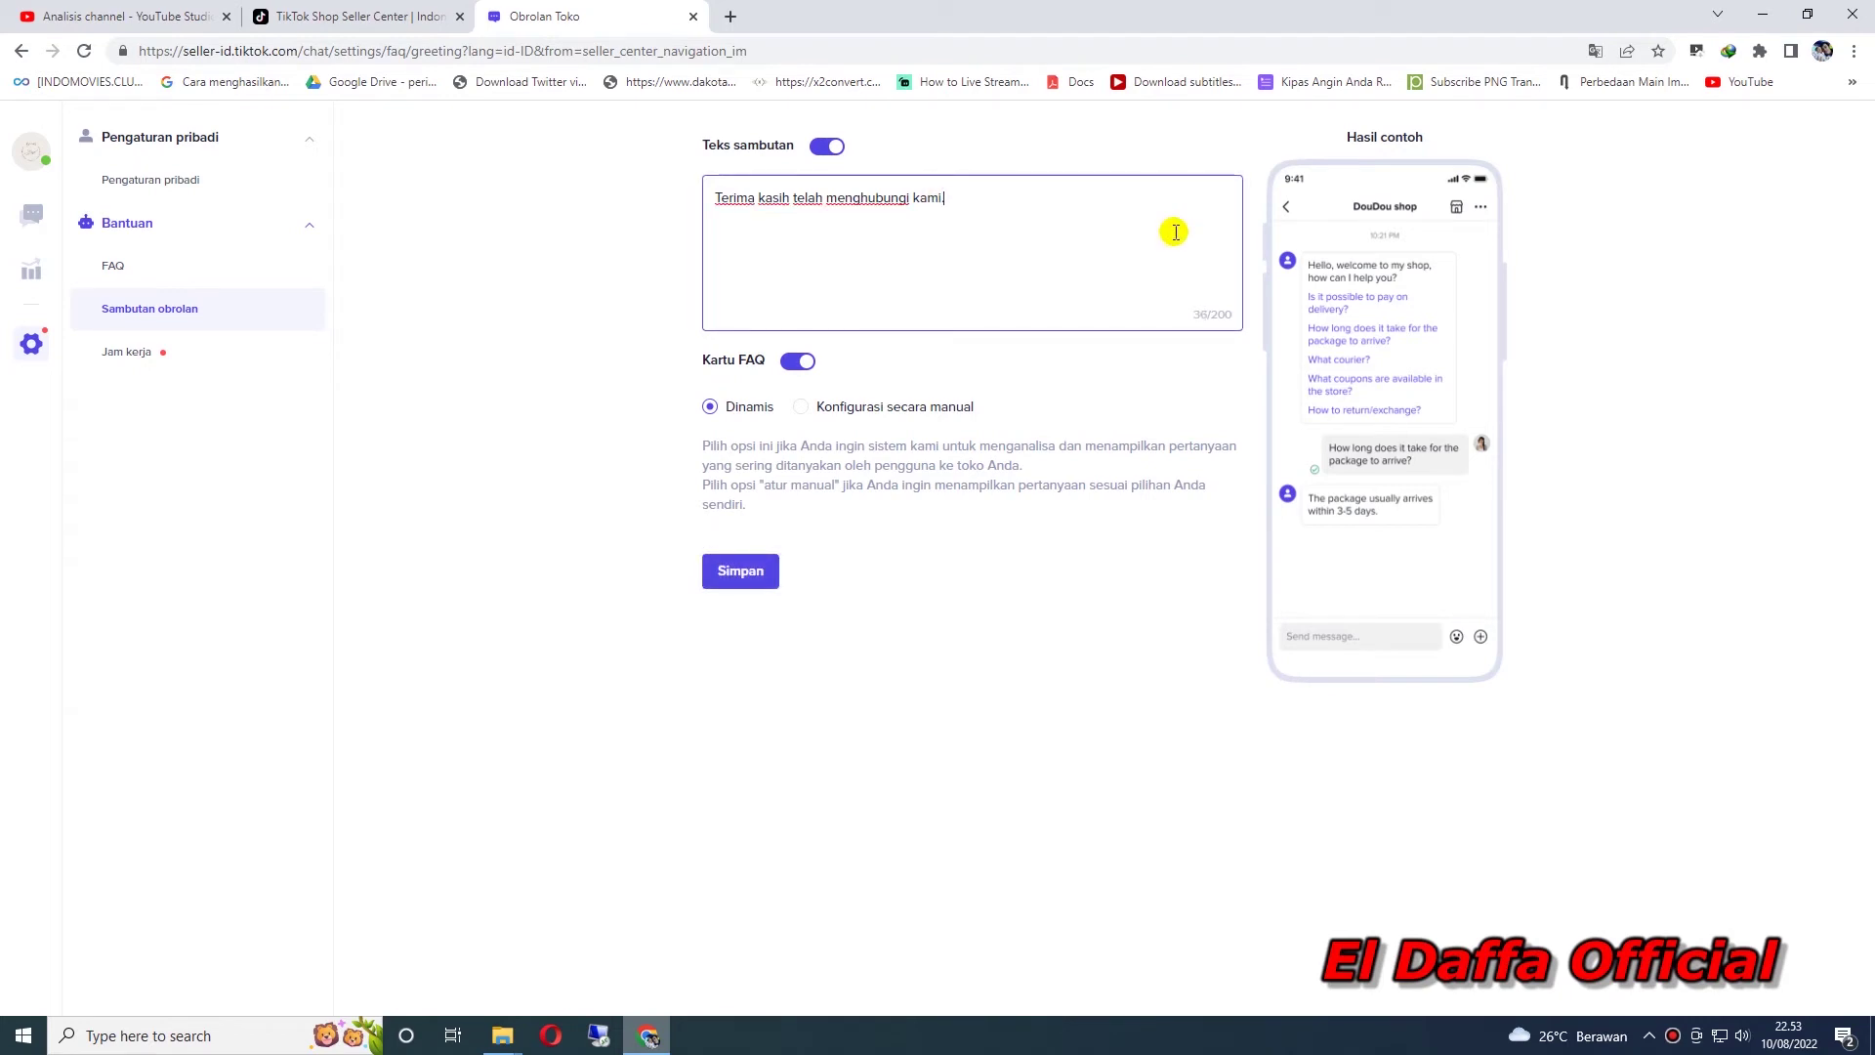
text(S)
text(tok)
text( terse)
key(BackSpace)
key(BackSpace)
key(BackSpace)
key(BackSpace)
key(BackSpace)
key(BackSpace)
text(Produk ready sesuai stok yang tertera)
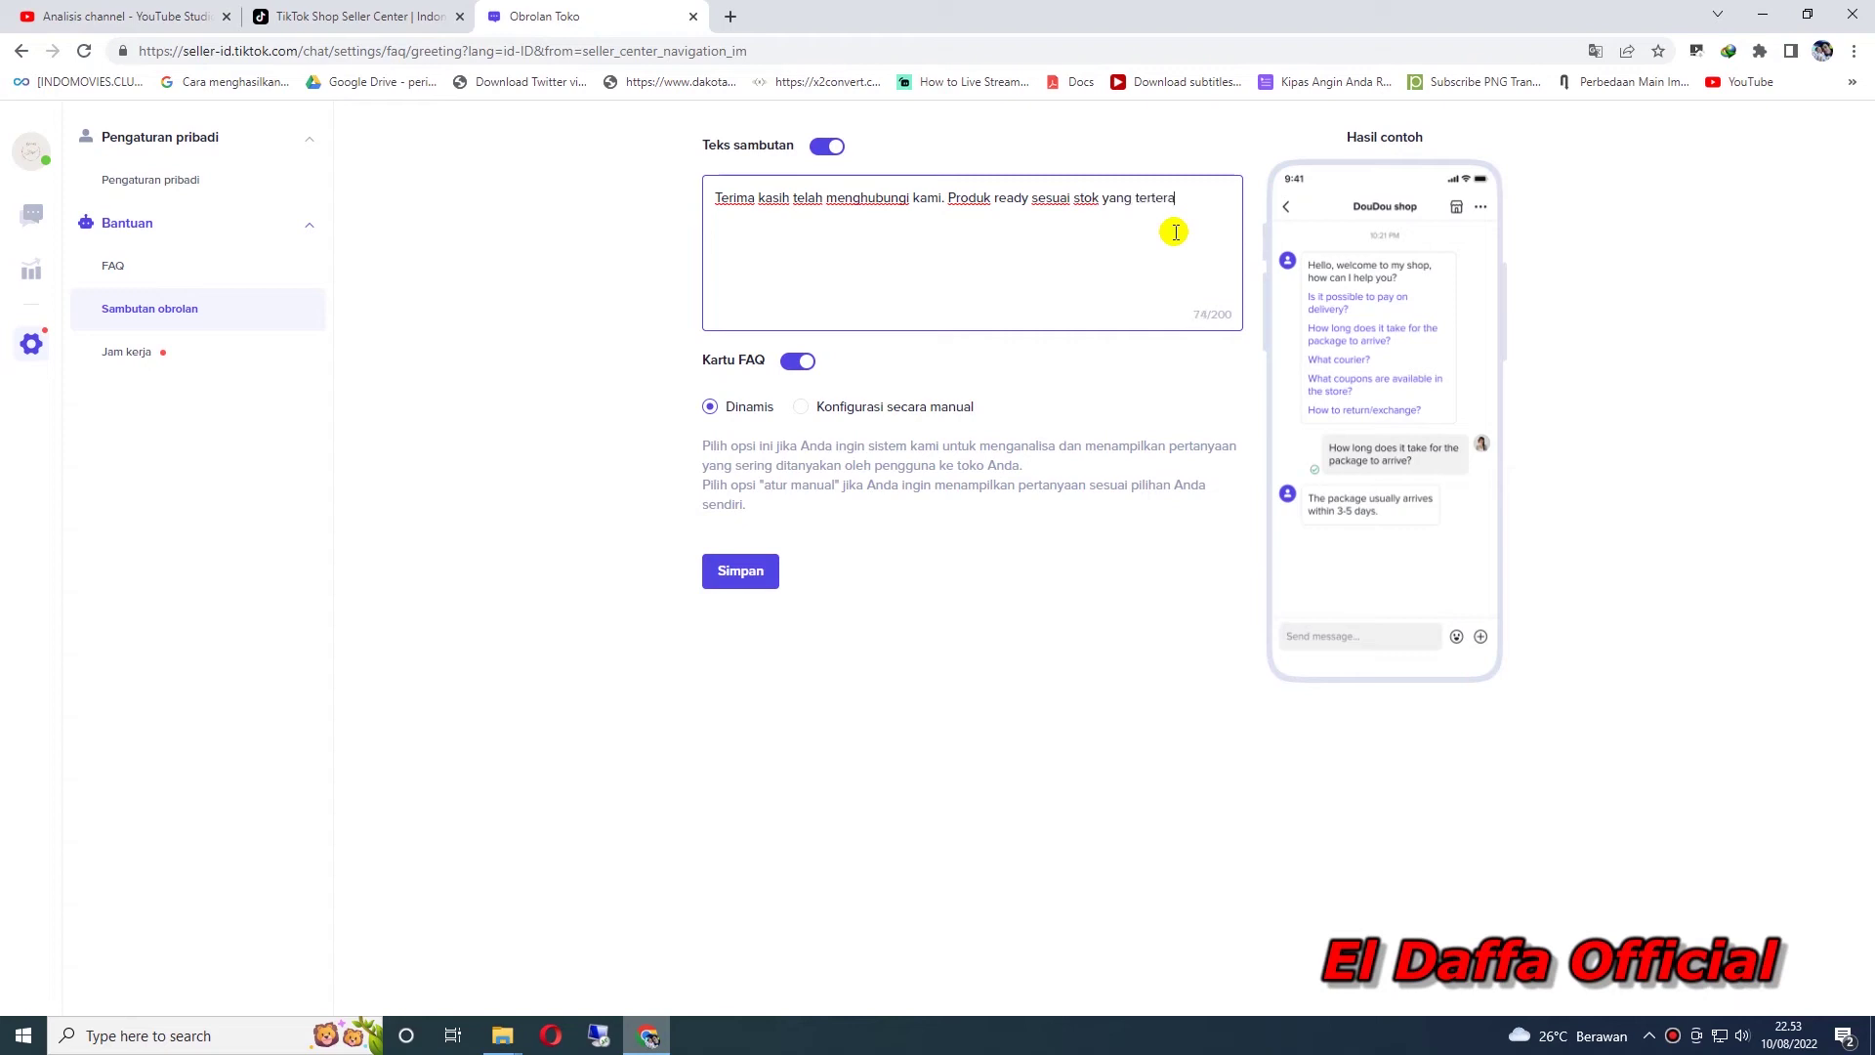
Append to the greeting: "ya kak. Jika kami tidak online bisa langsung chek out. Barang dijamin 100% original ya kak. Terima Kasih. Happy Shoping....".
text( ya kak. Jika kami tidak online bisa l)
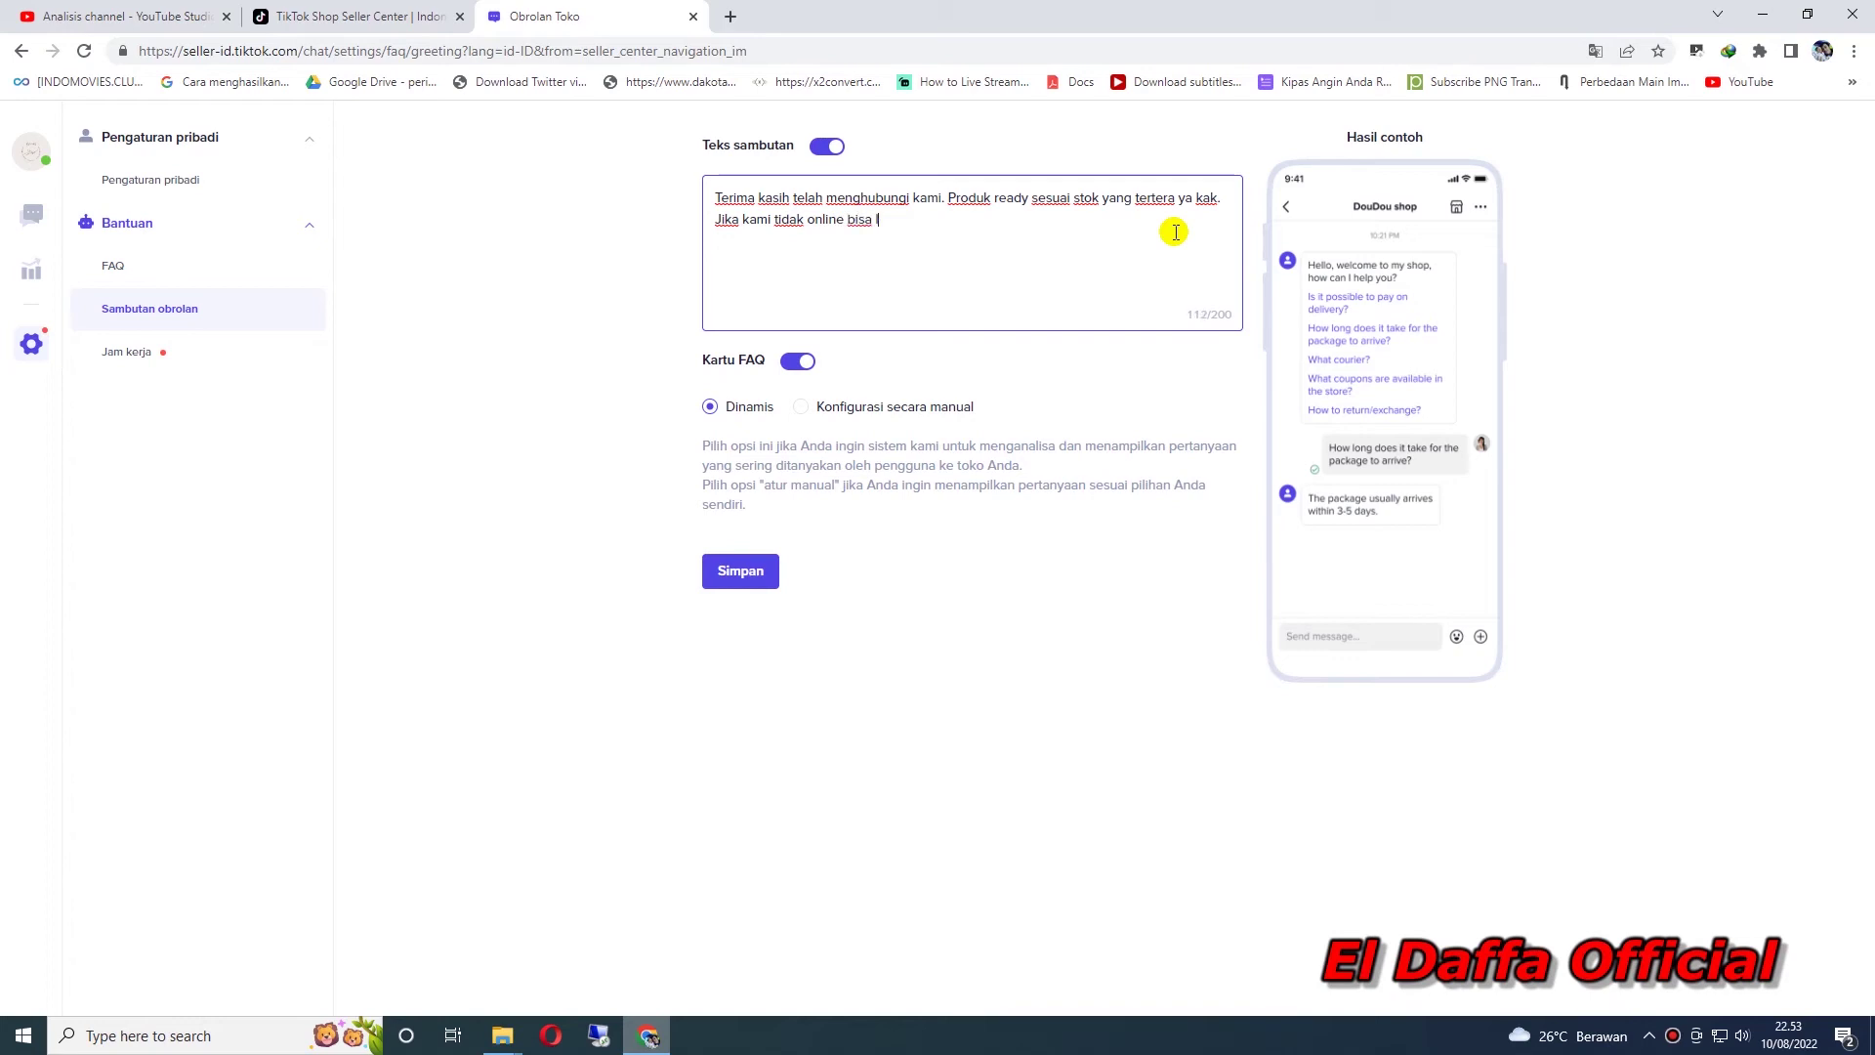
text(angsung che)
text(k out. Barang dijam)
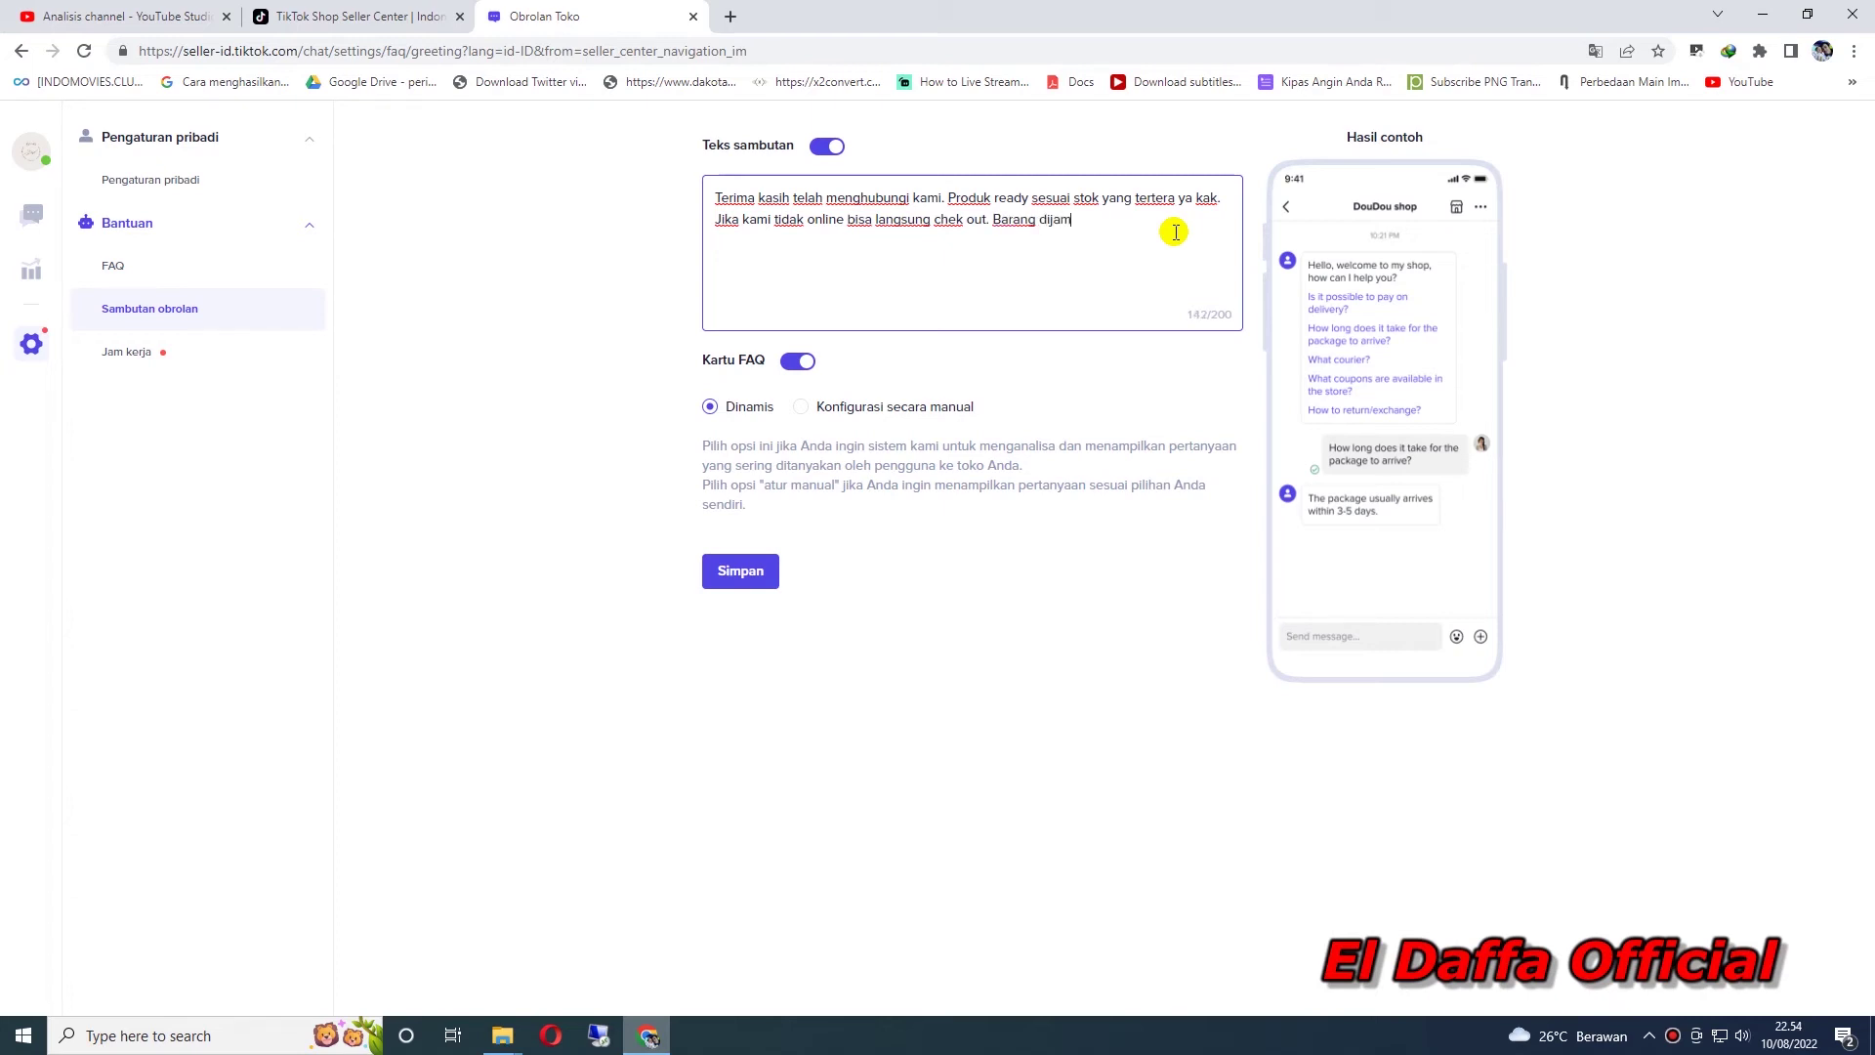
text(in 100% original ya kak. Terima Kasih.)
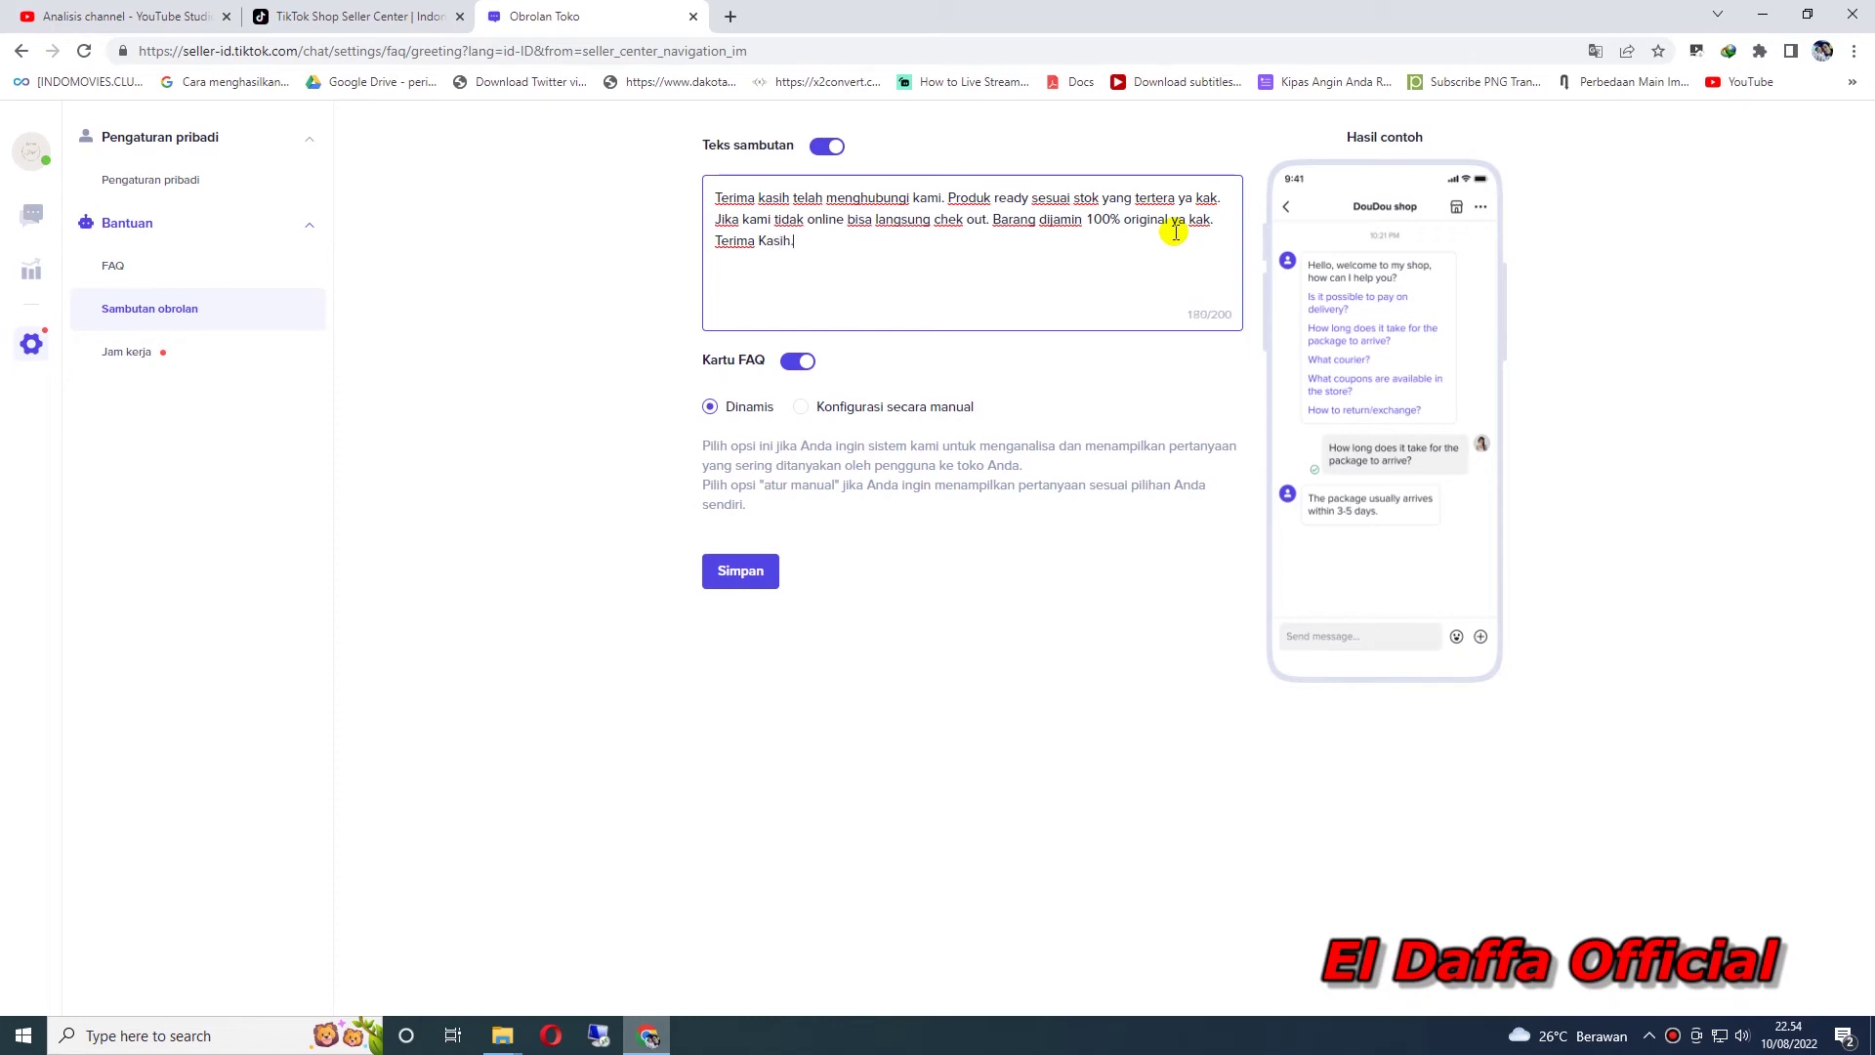
text( Happy Shoping.)
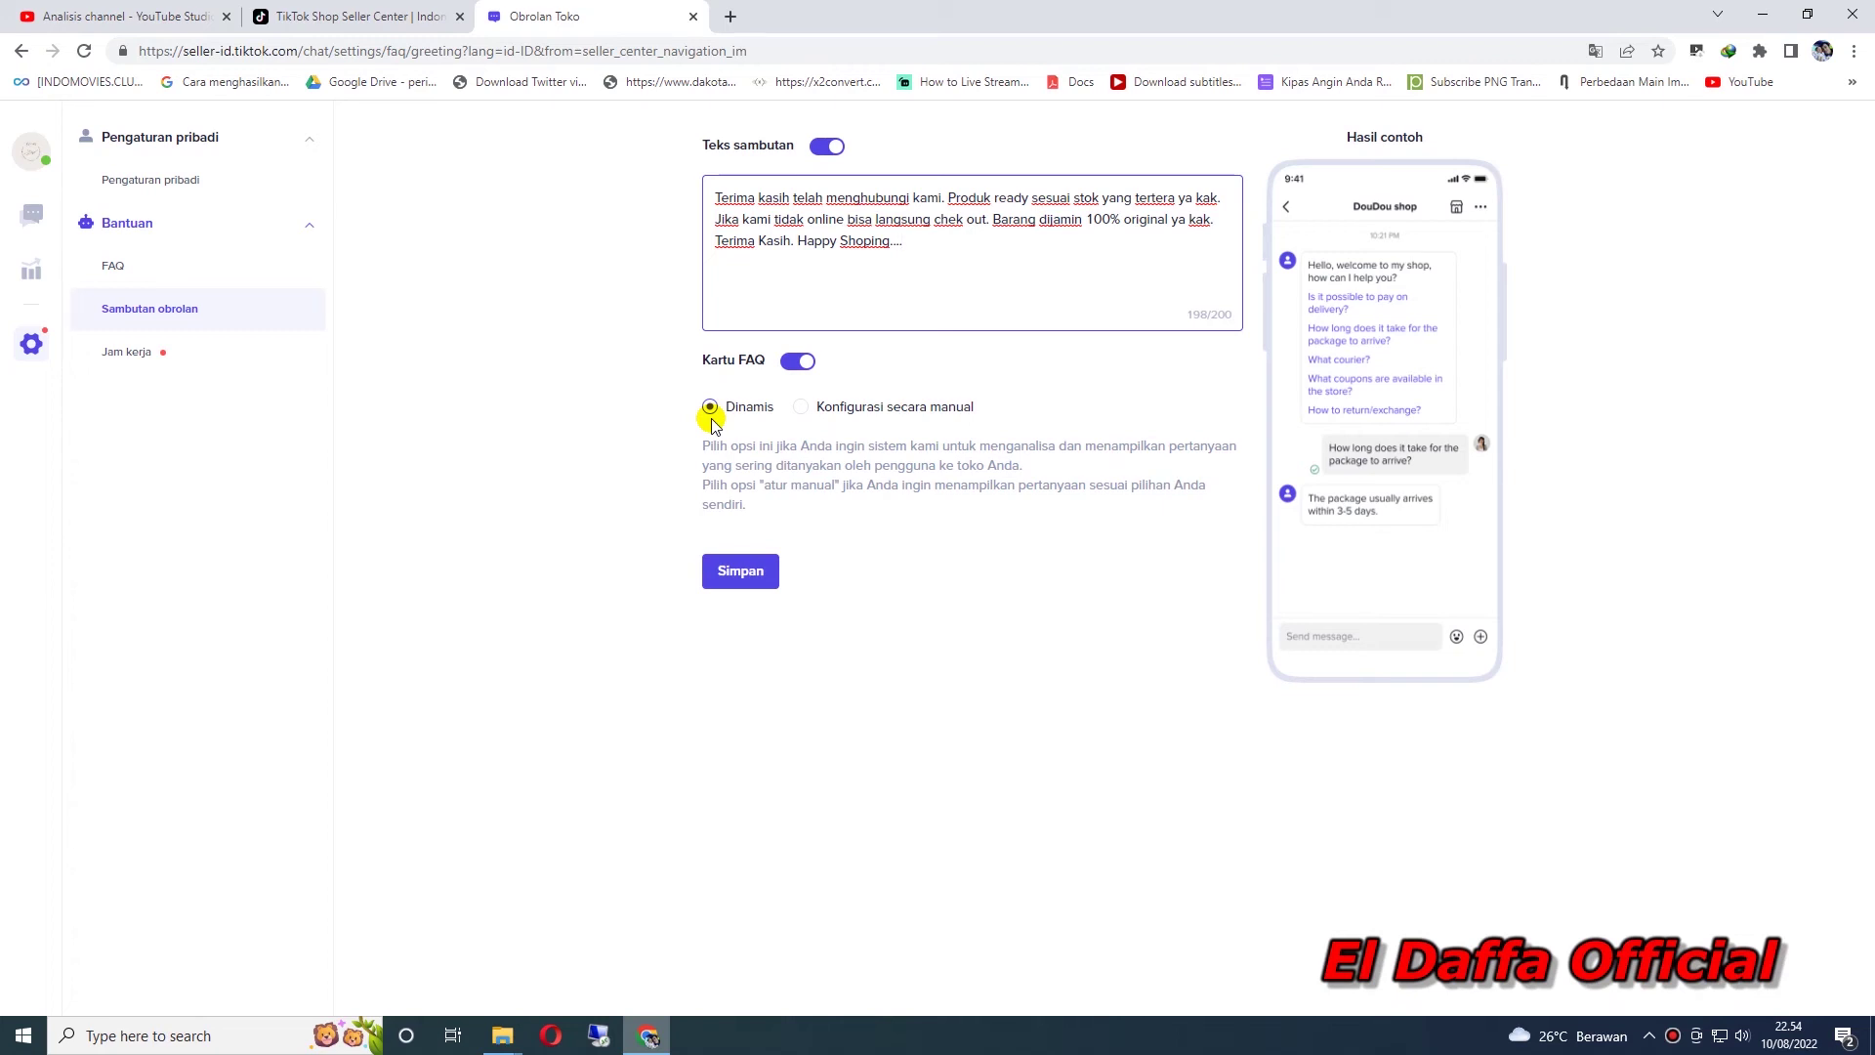
click(810, 408)
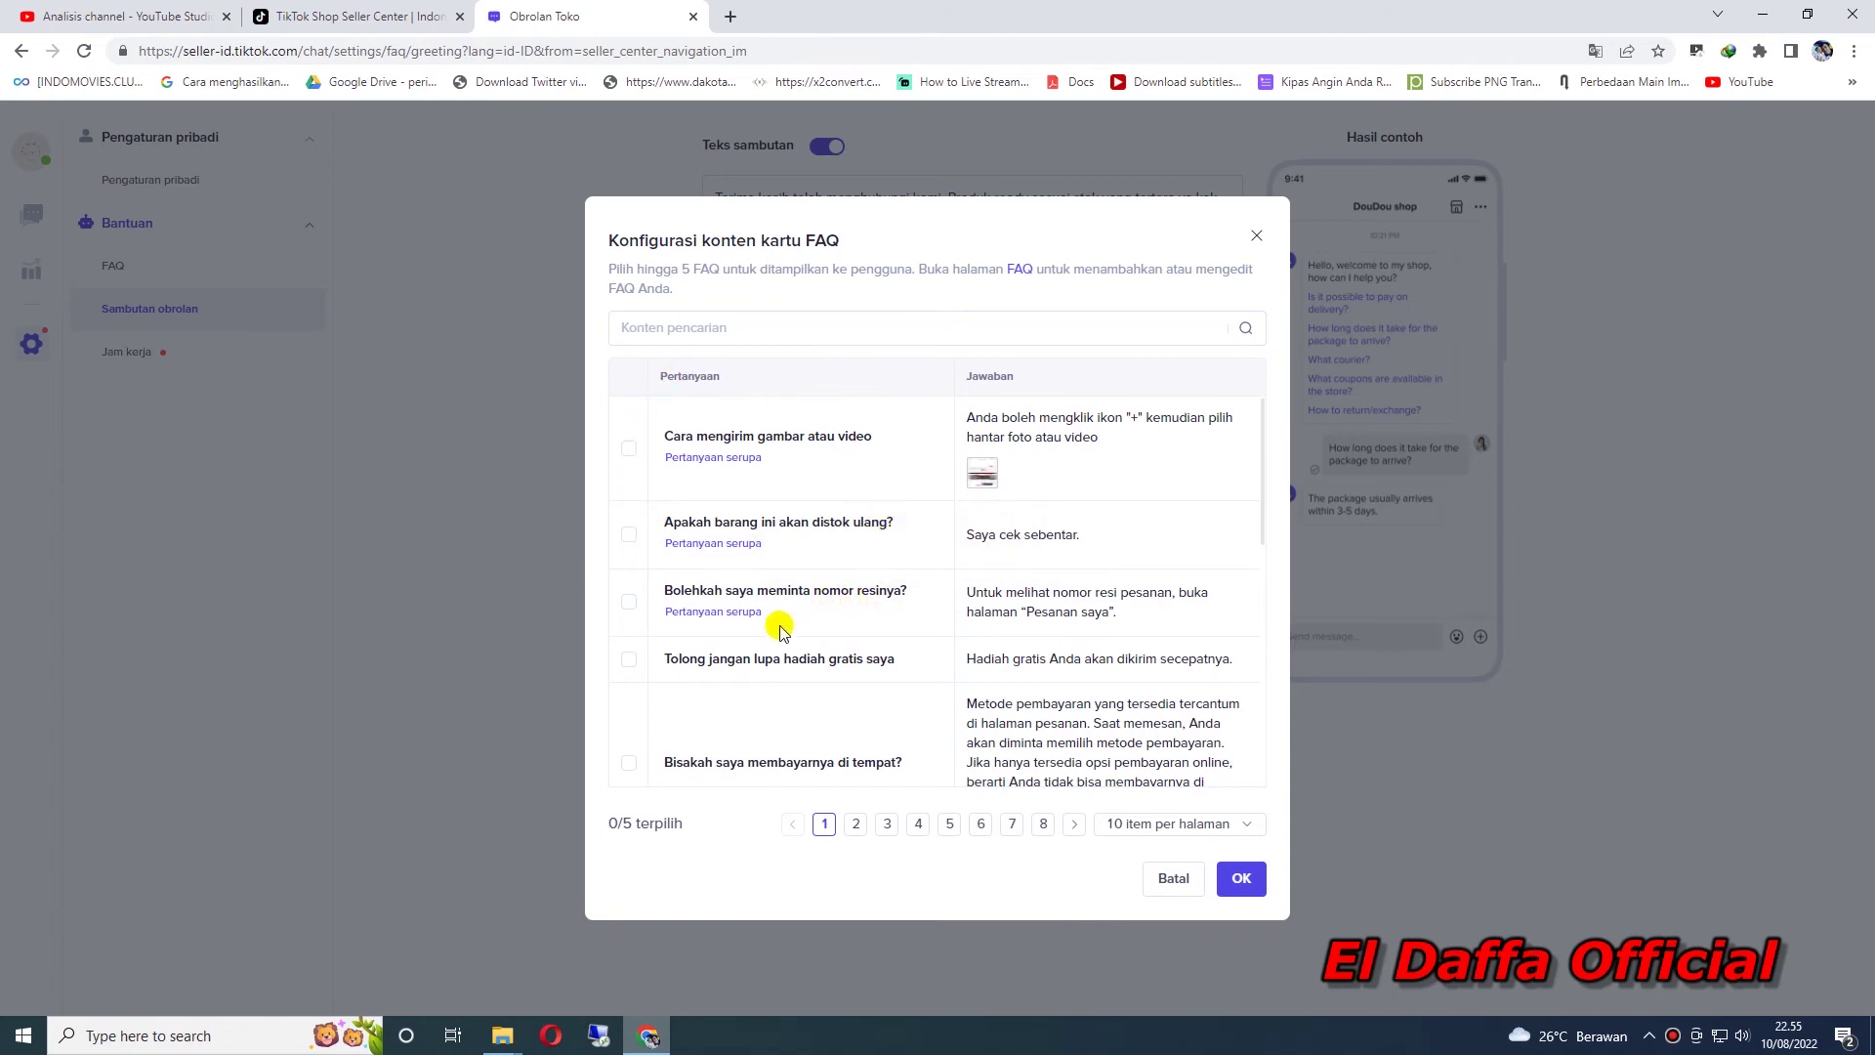
scroll(781, 630, down, 1)
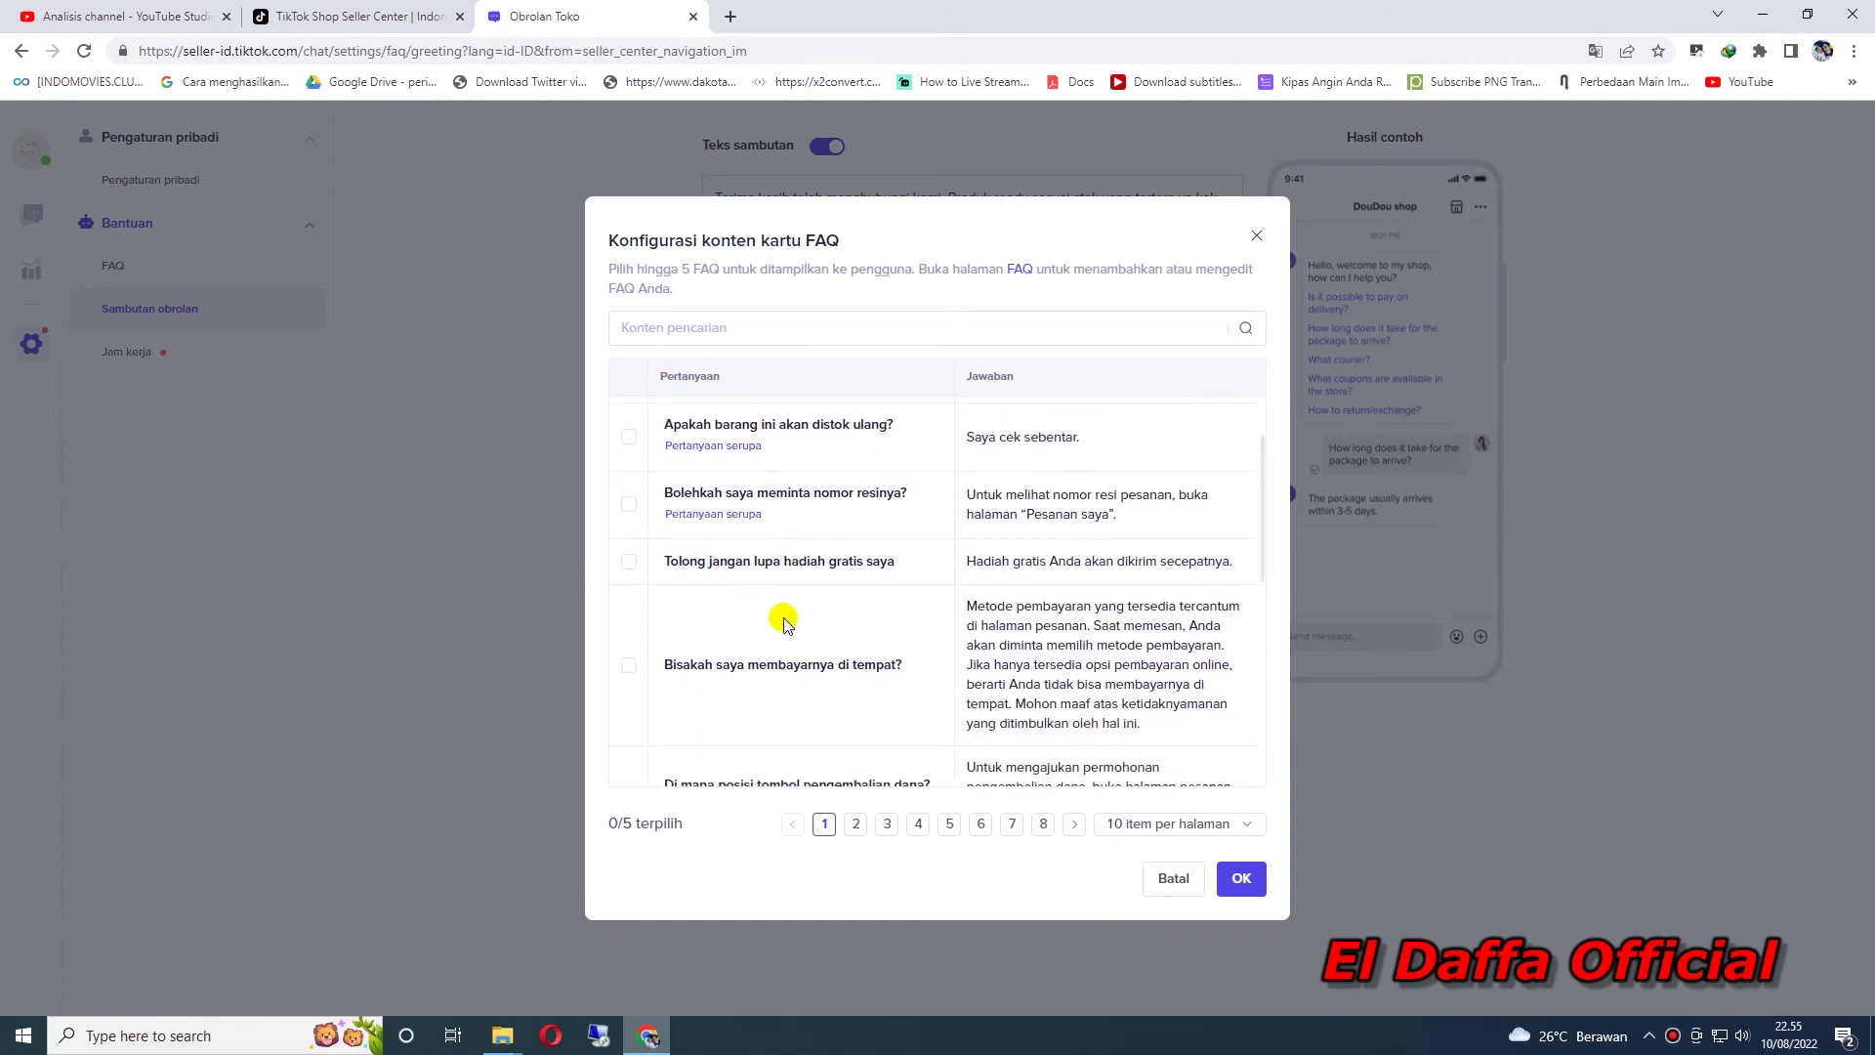
click(1257, 238)
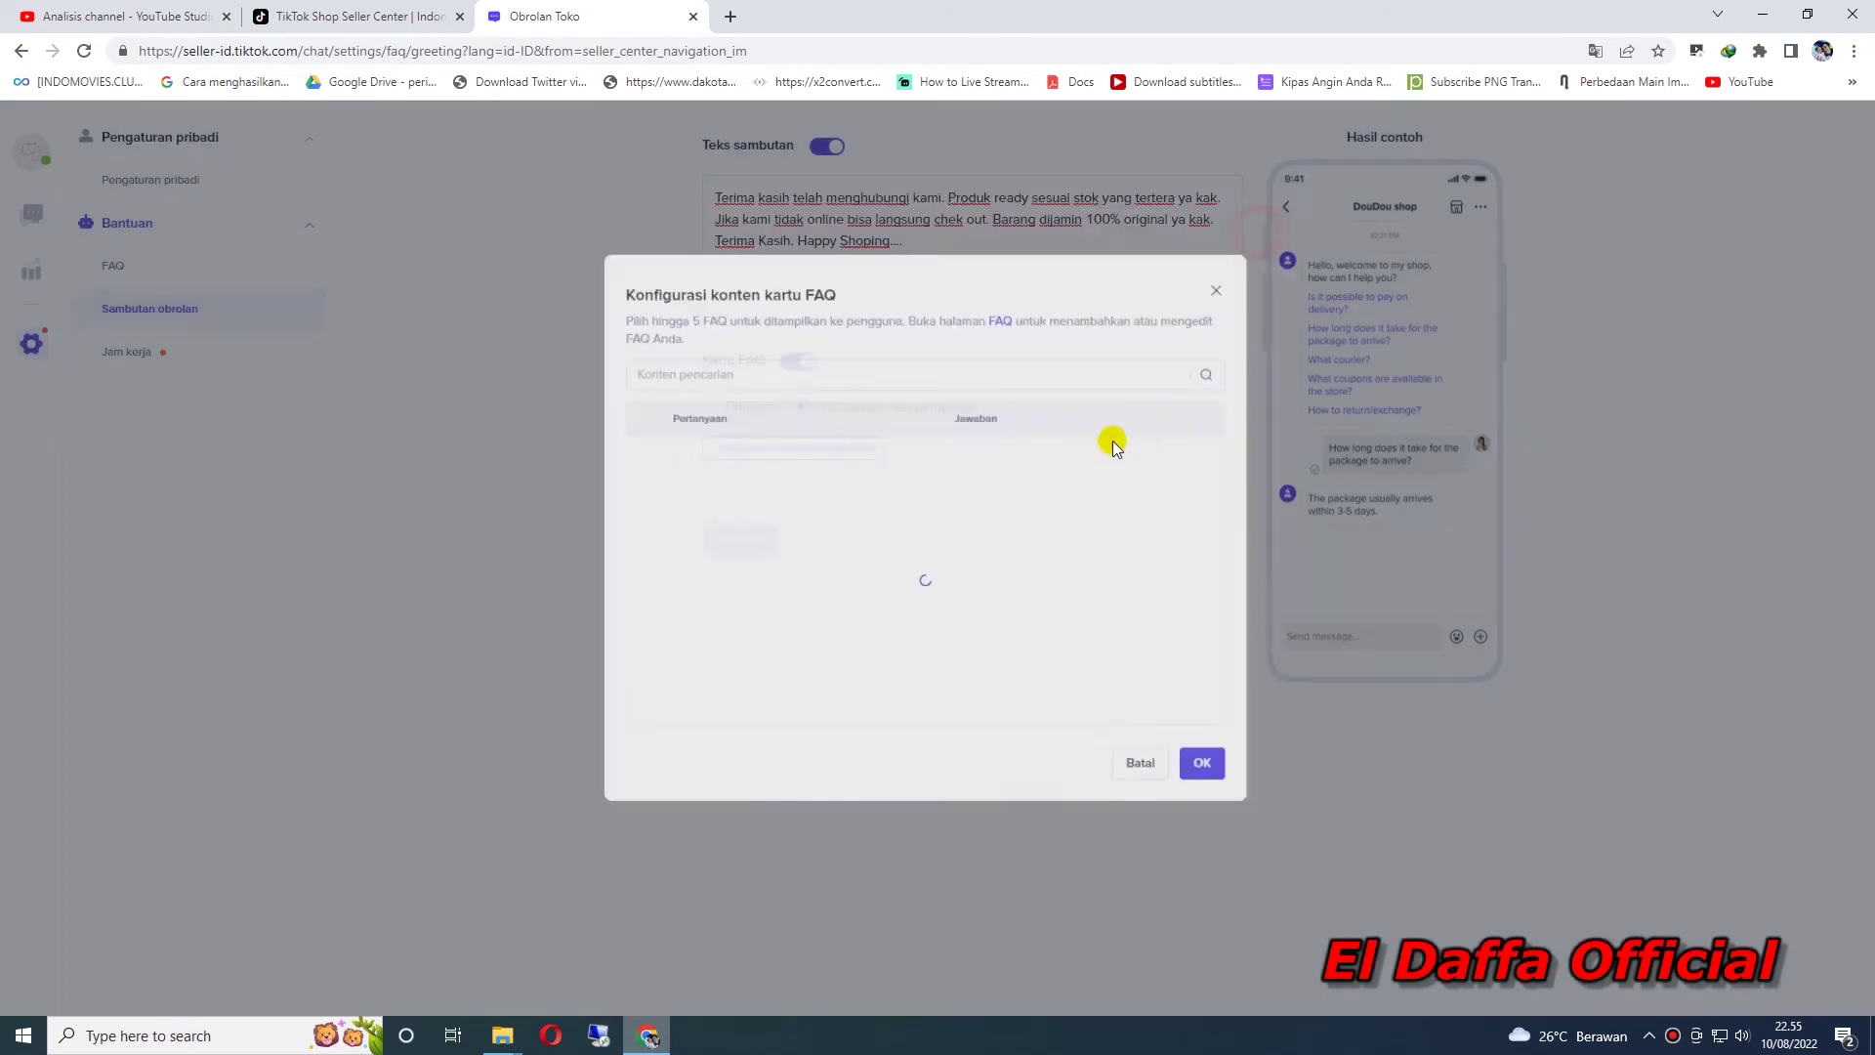
click(711, 408)
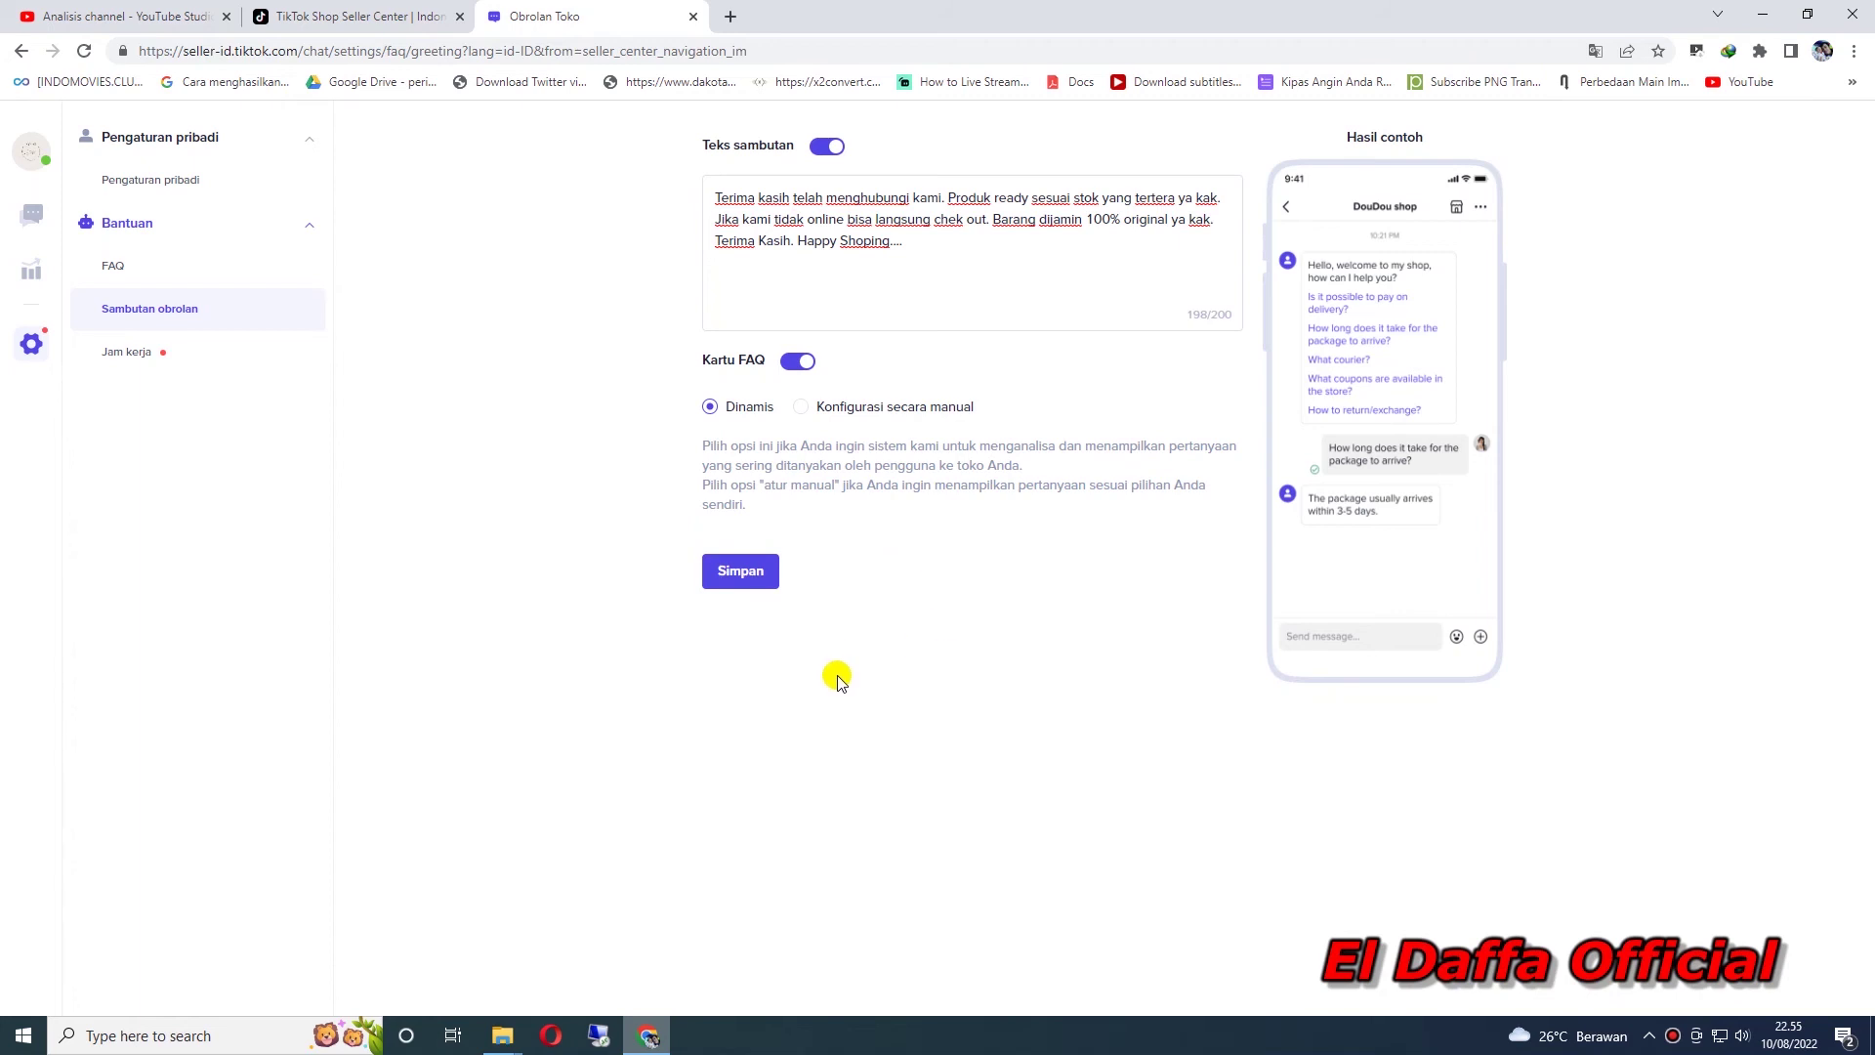
Save the chat greeting settings and send the new greeting for TikTok Shop review.
click(737, 573)
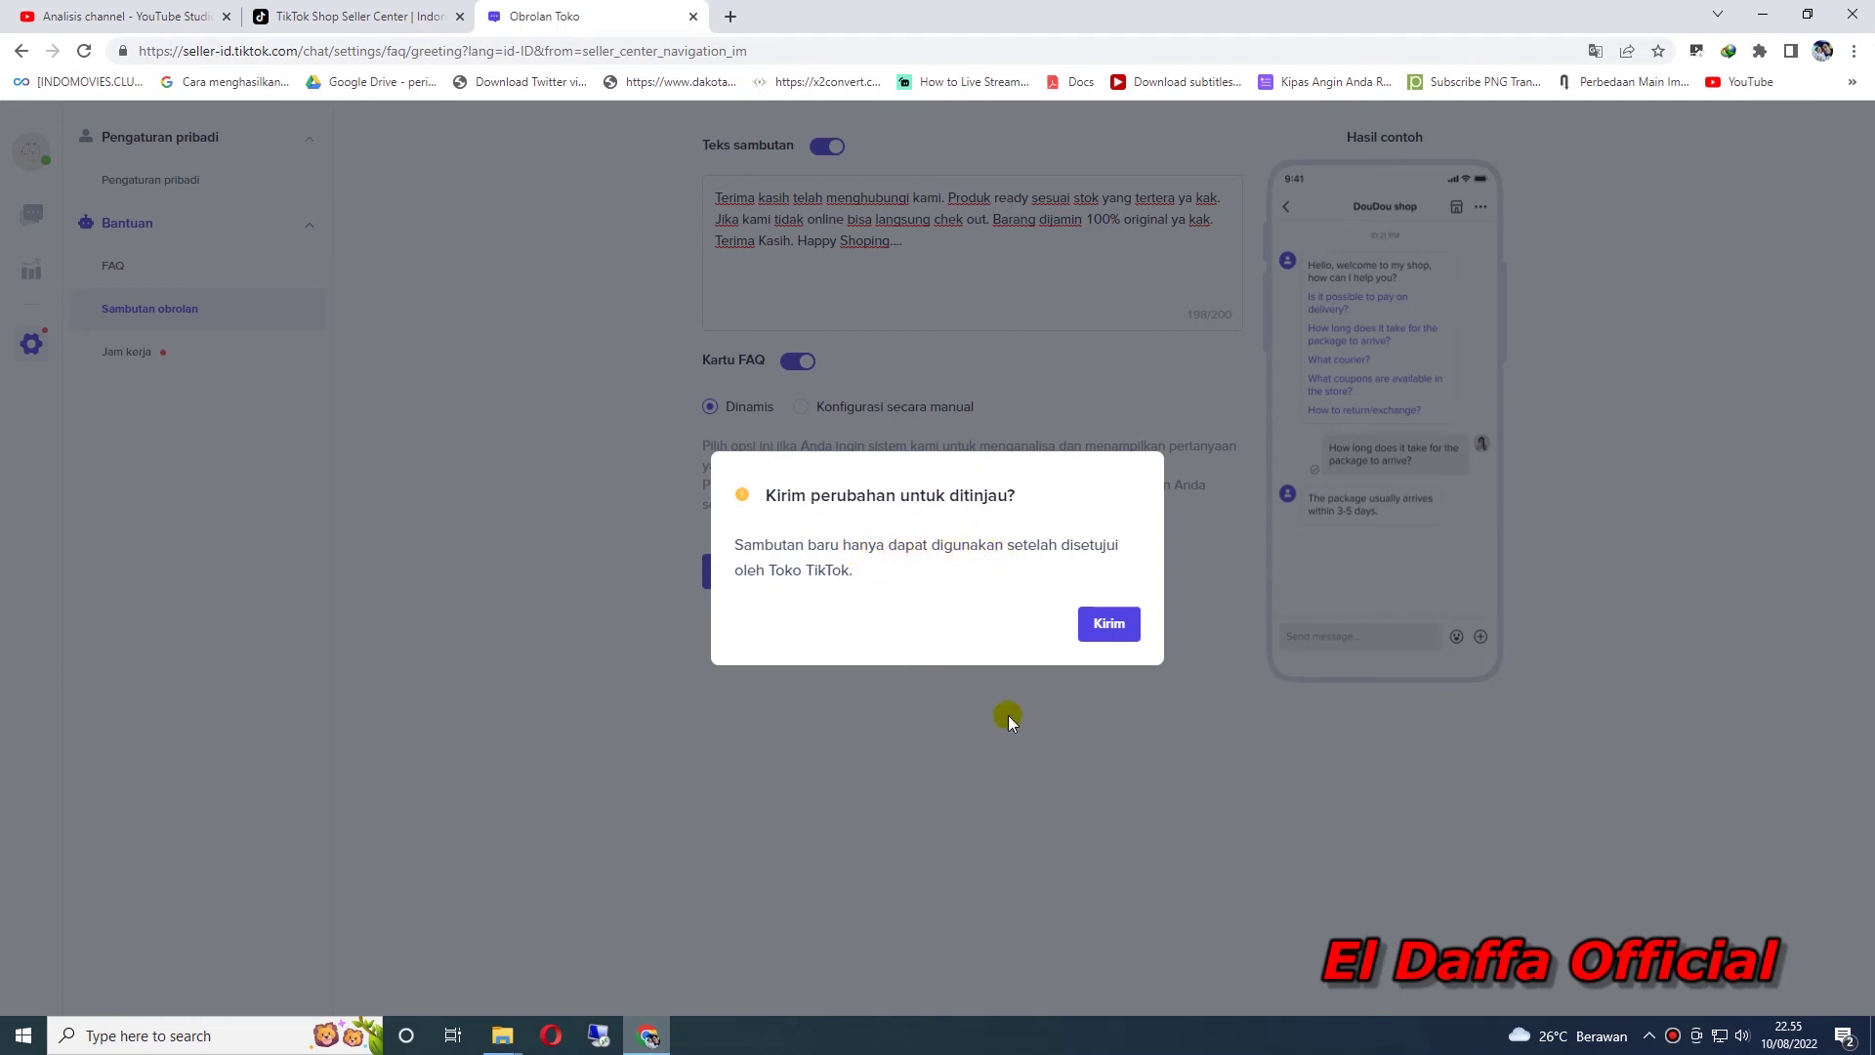
click(1107, 625)
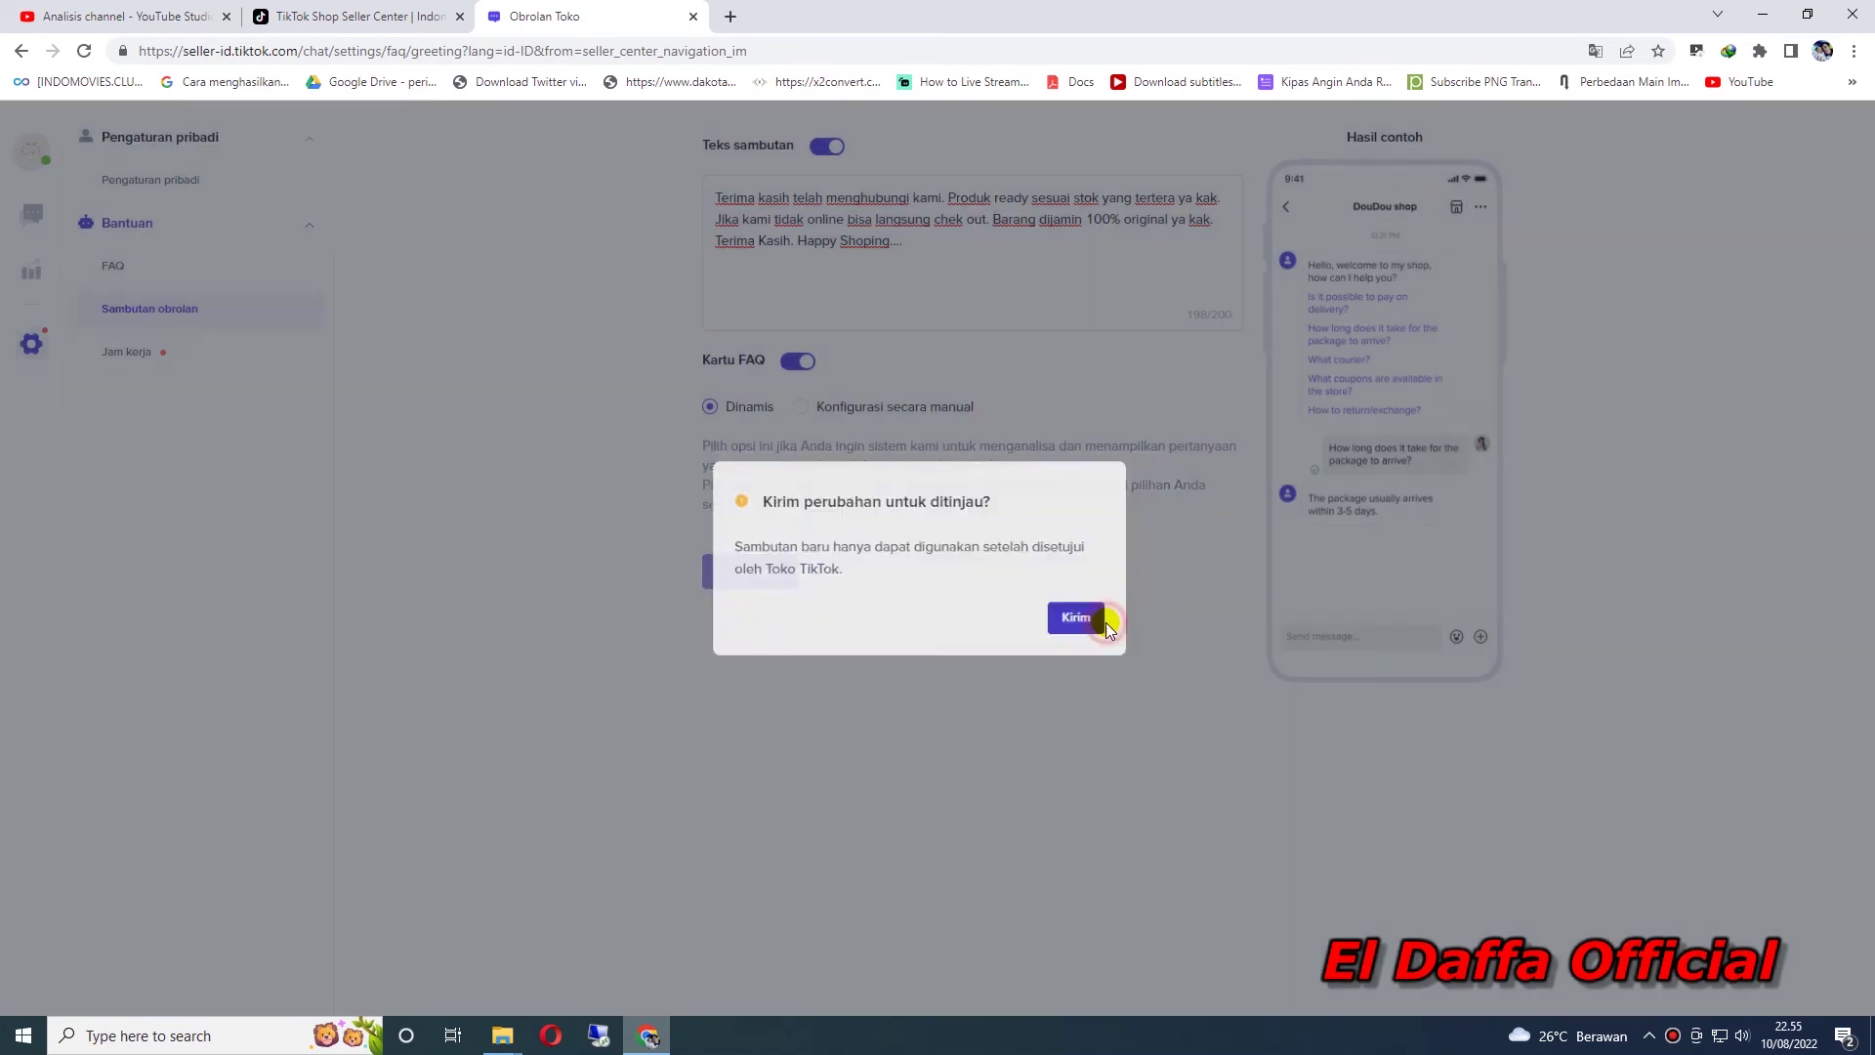